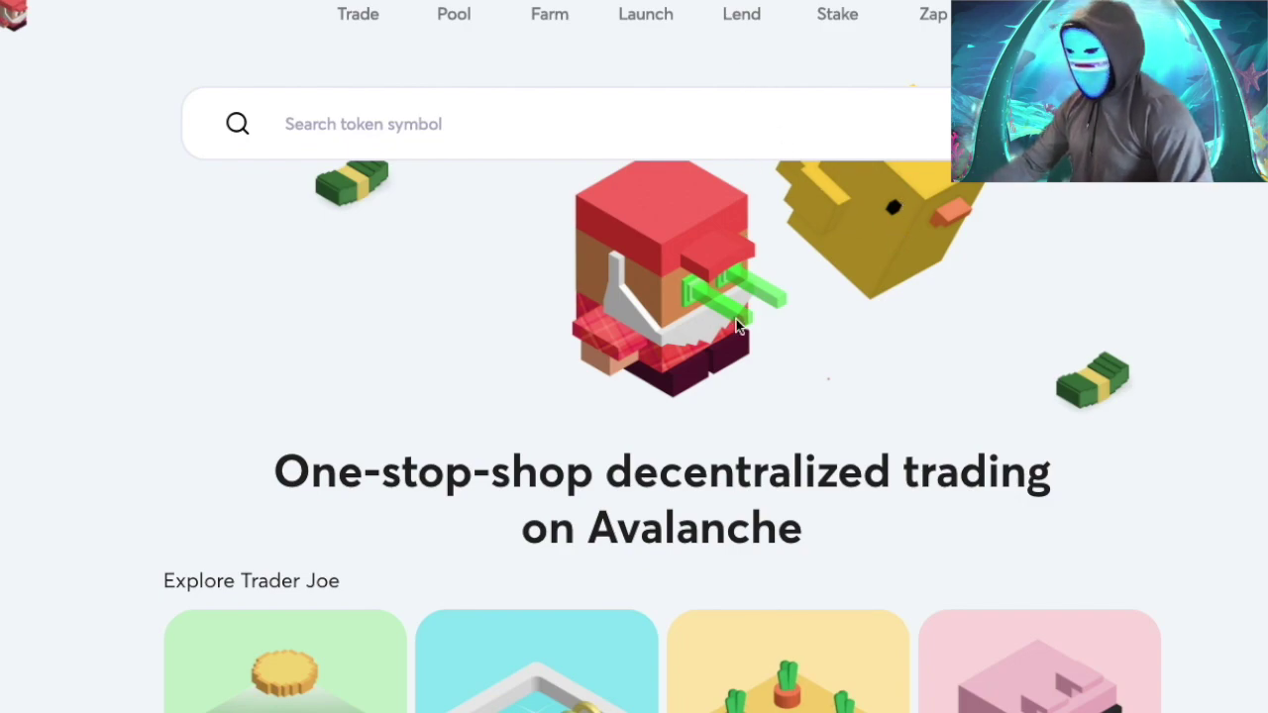
- Open the Lend section from the Explore Trader Joe cards on the home page
scroll(738, 327, down, 1)
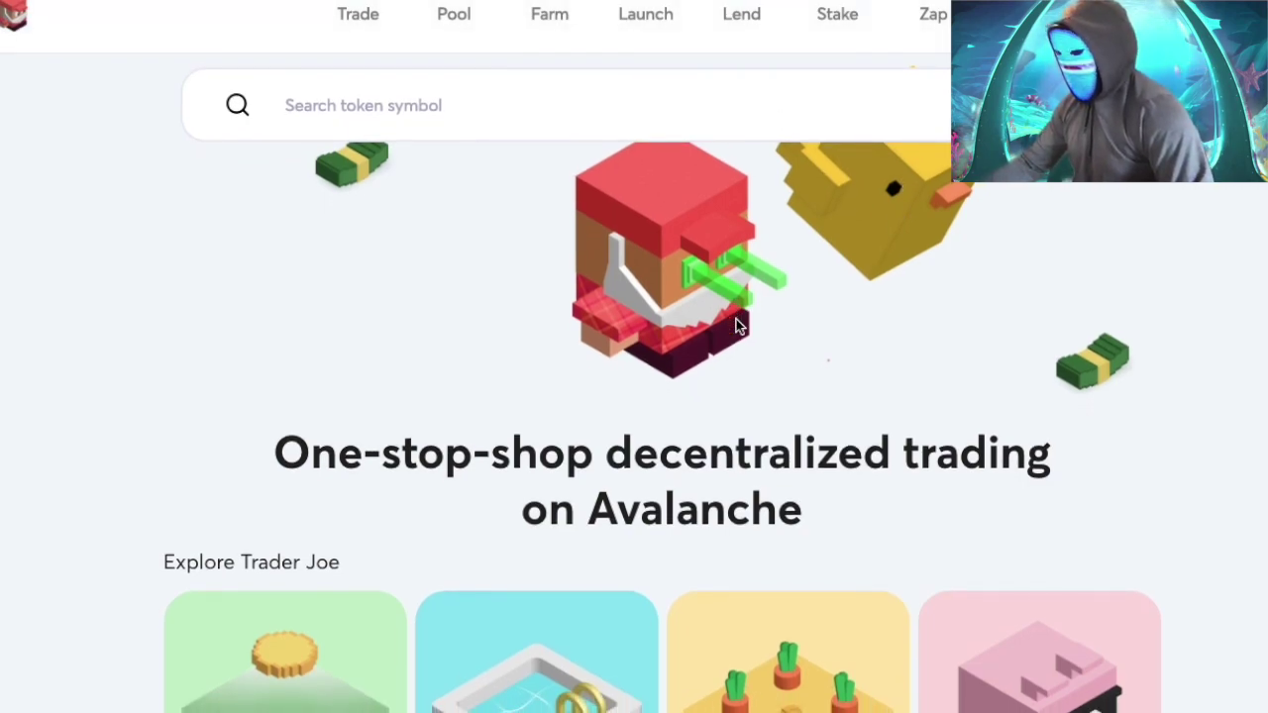
scroll(736, 319, down, 1)
scroll(736, 319, up, 2)
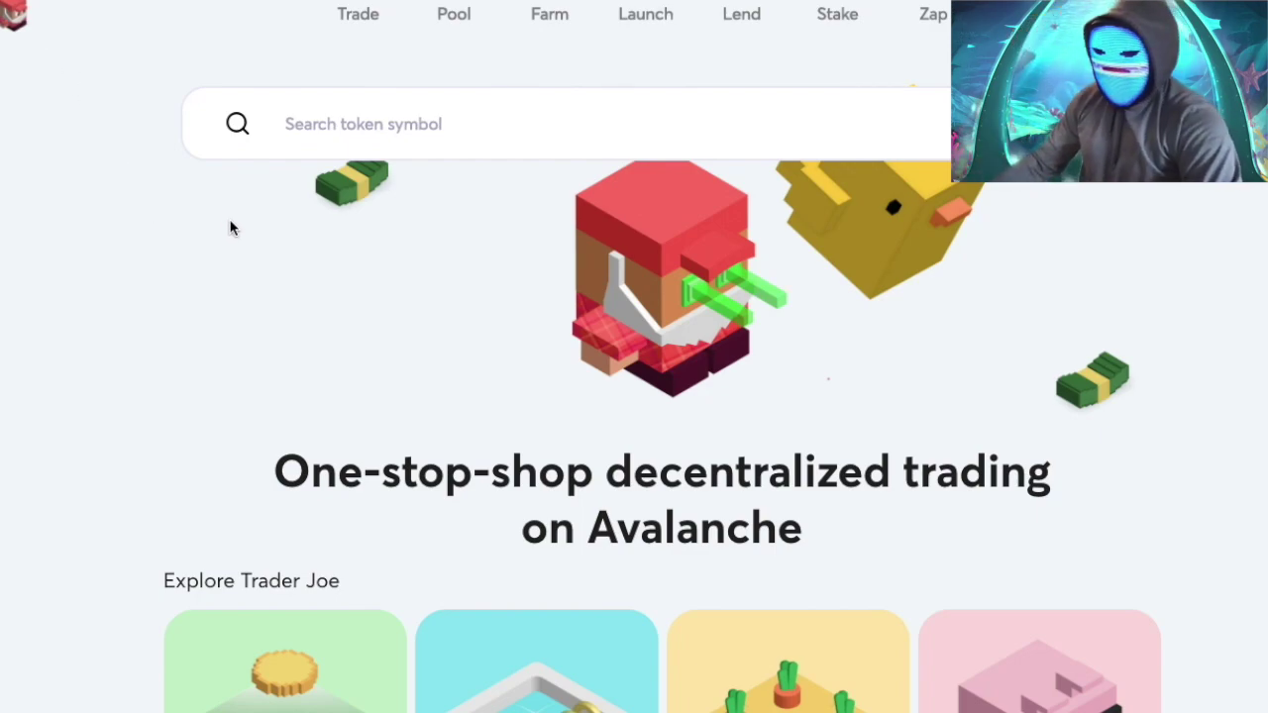
click(749, 16)
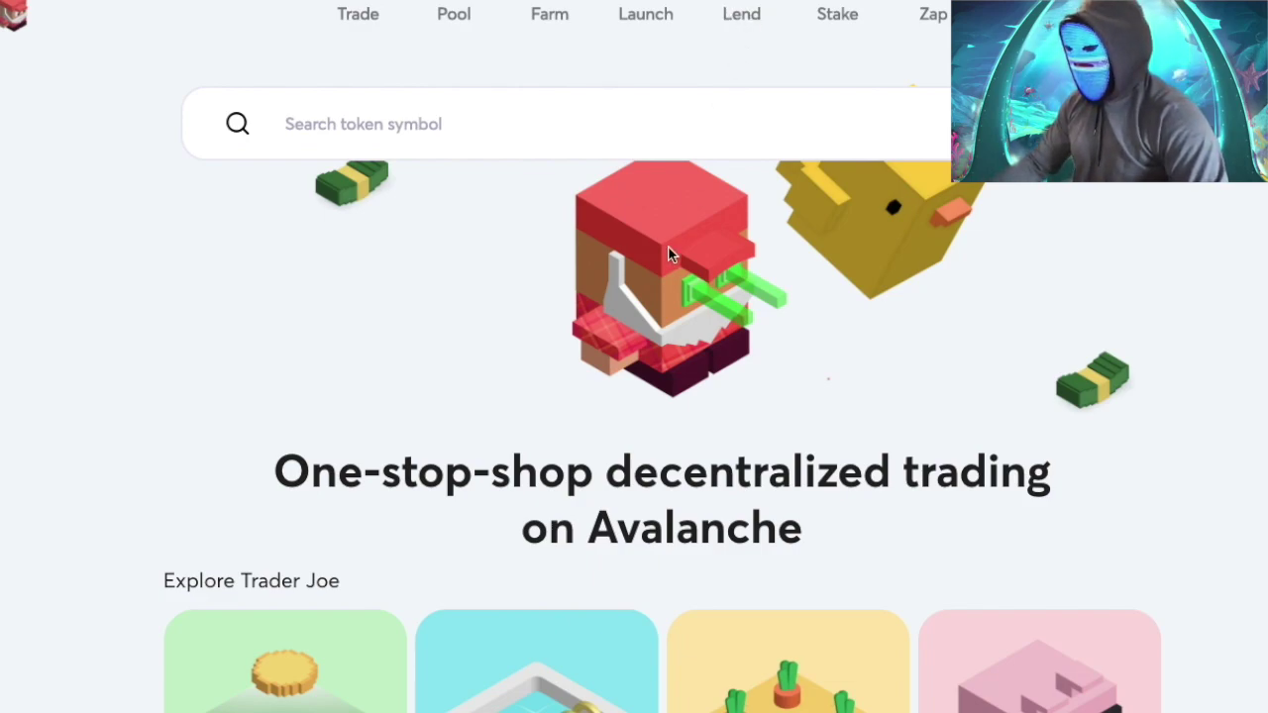
scroll(667, 247, down, 3)
scroll(667, 256, down, 3)
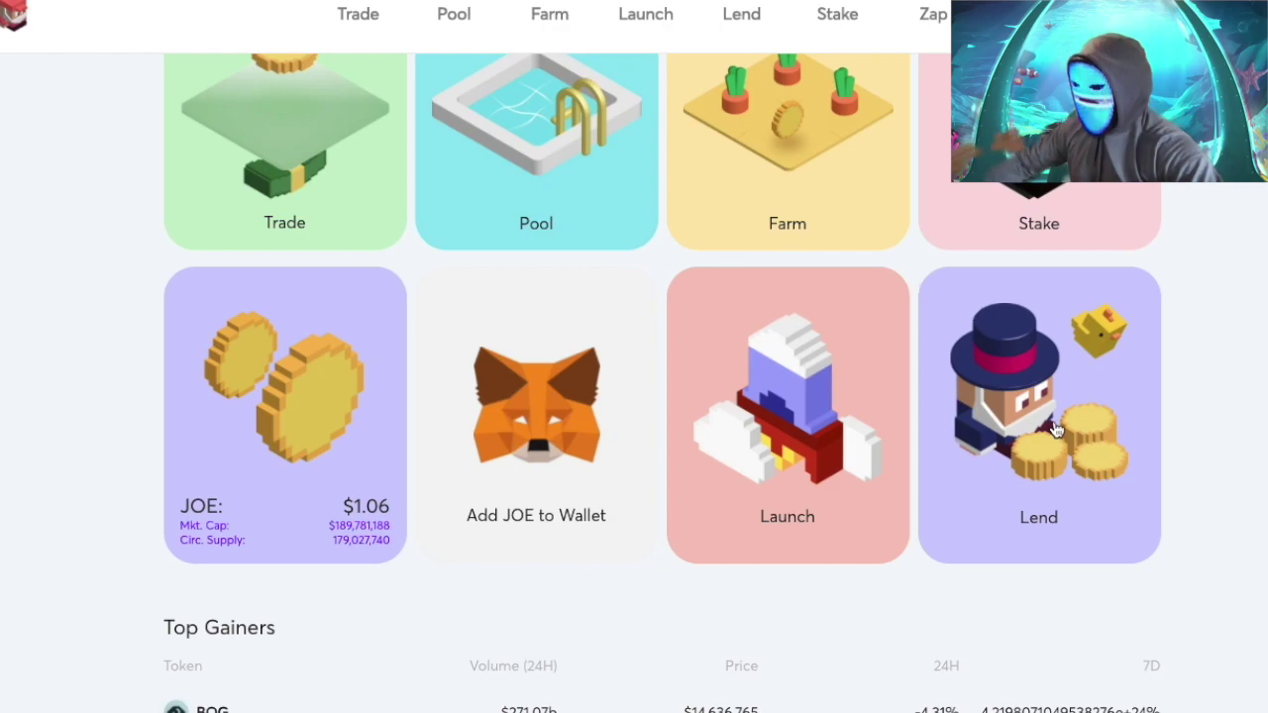
click(1056, 428)
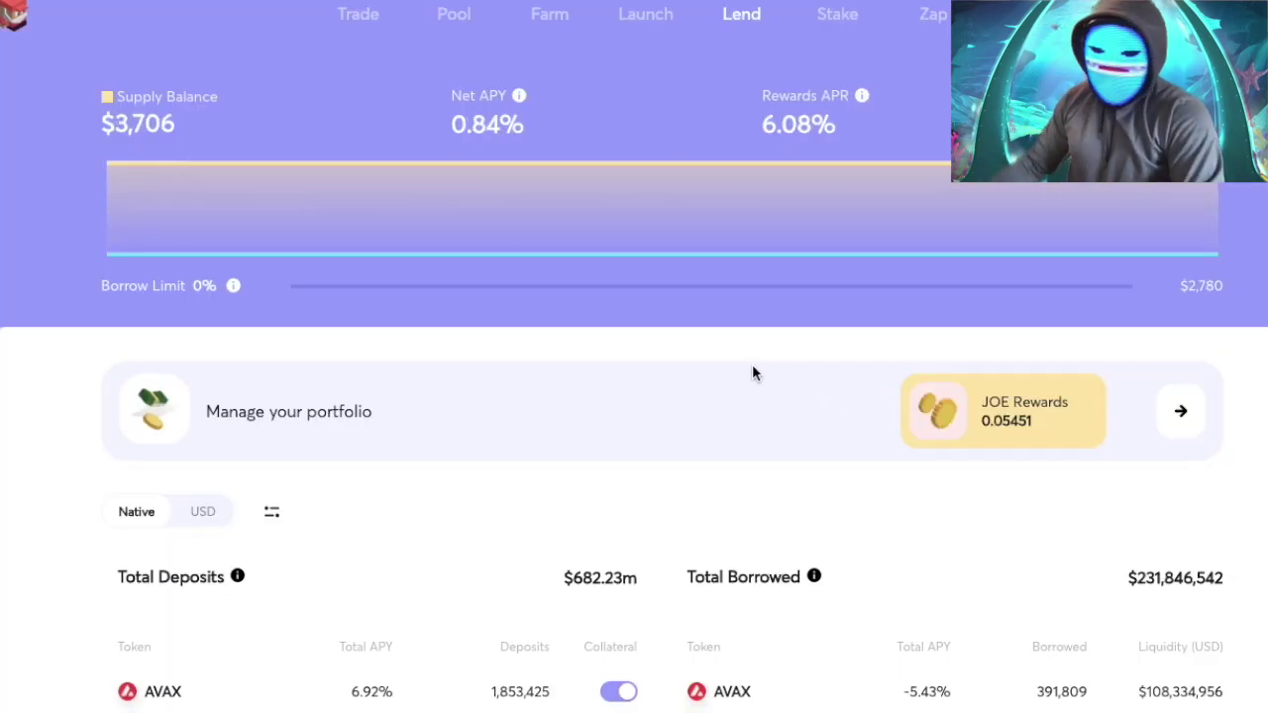
- Examine the supply balance, borrow limit and AVAX collateral setting in the lending overview
click(115, 121)
drag(115, 120, 196, 119)
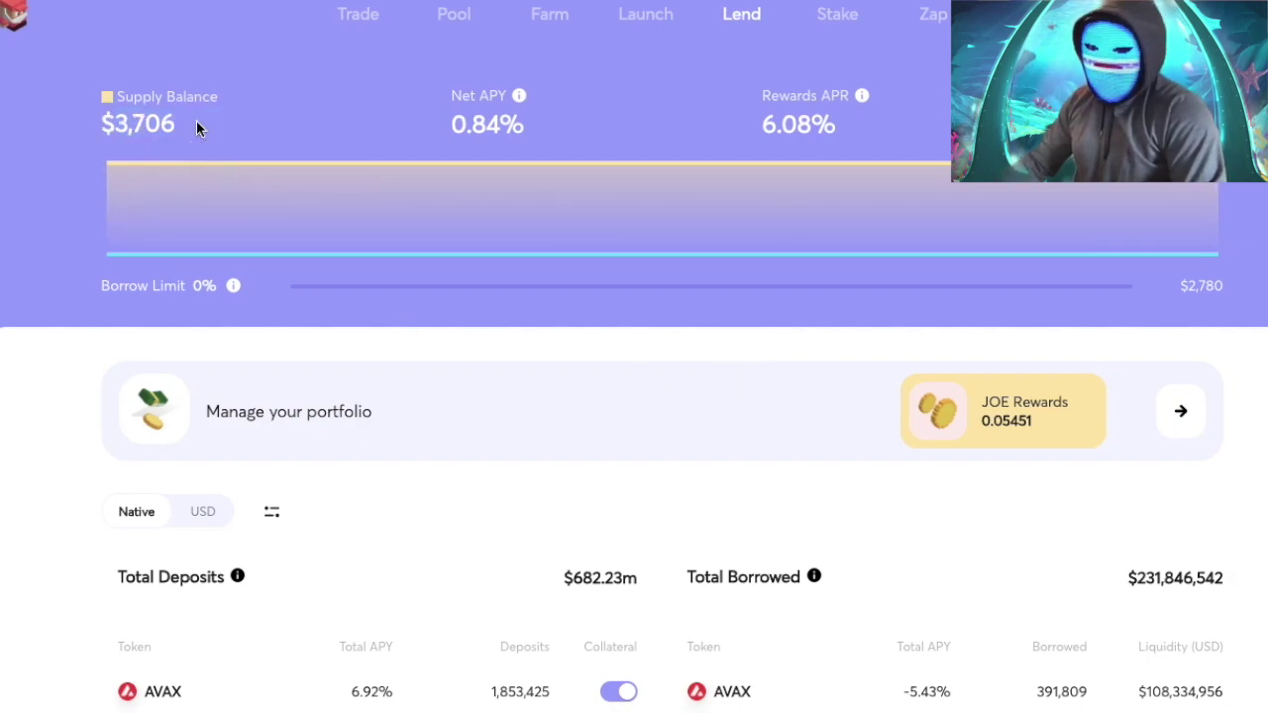
scroll(348, 282, down, 3)
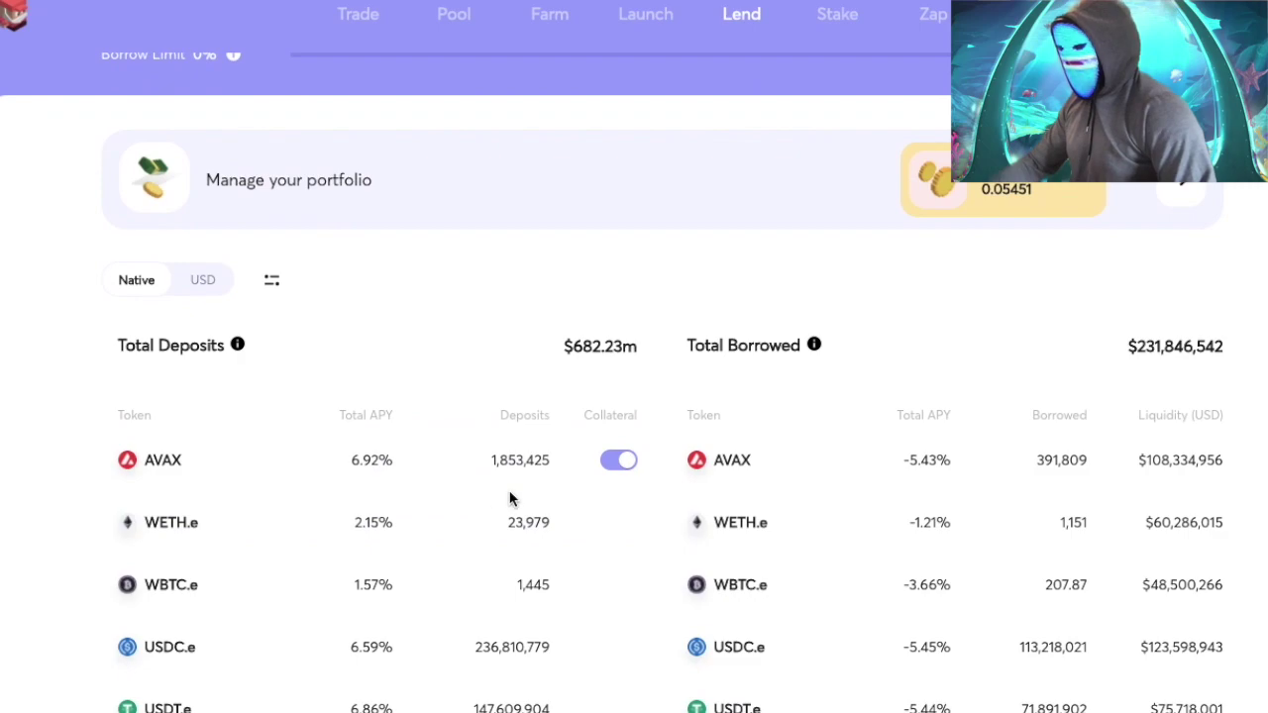
scroll(477, 473, up, 2)
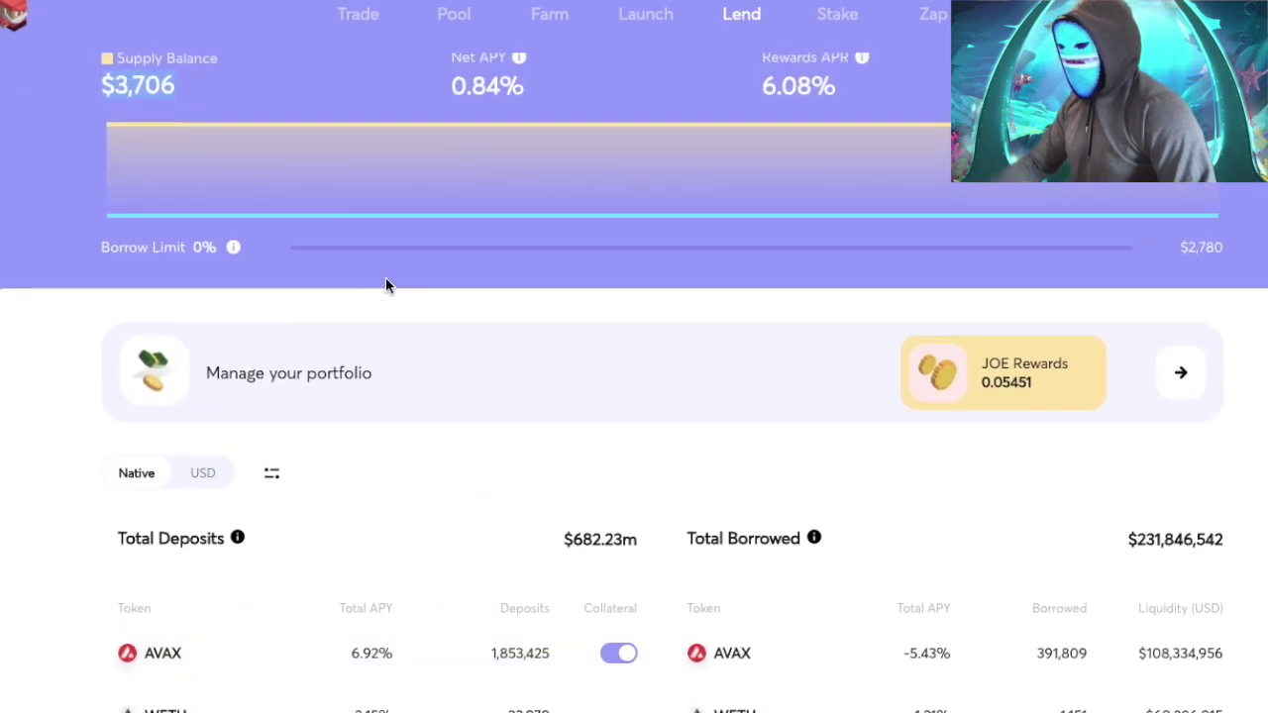
scroll(534, 486, down, 1)
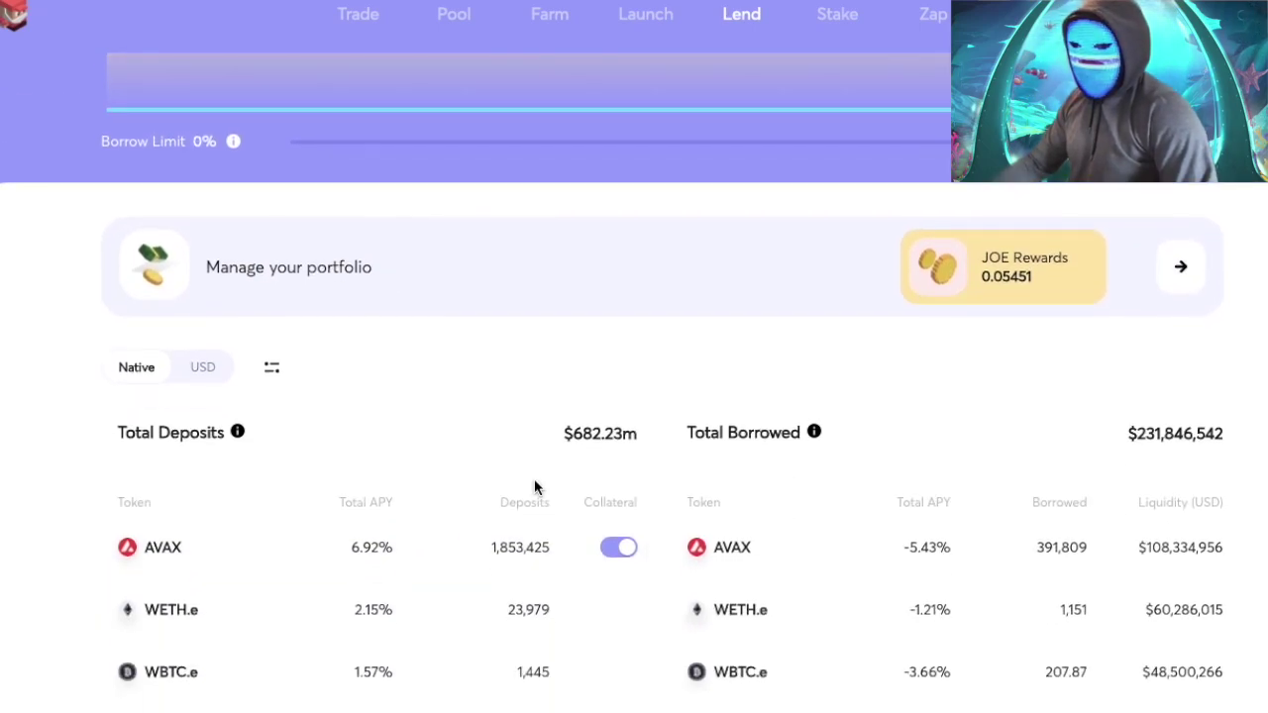
- Open the AVAX borrow page and highlight the account's borrow limit
click(762, 556)
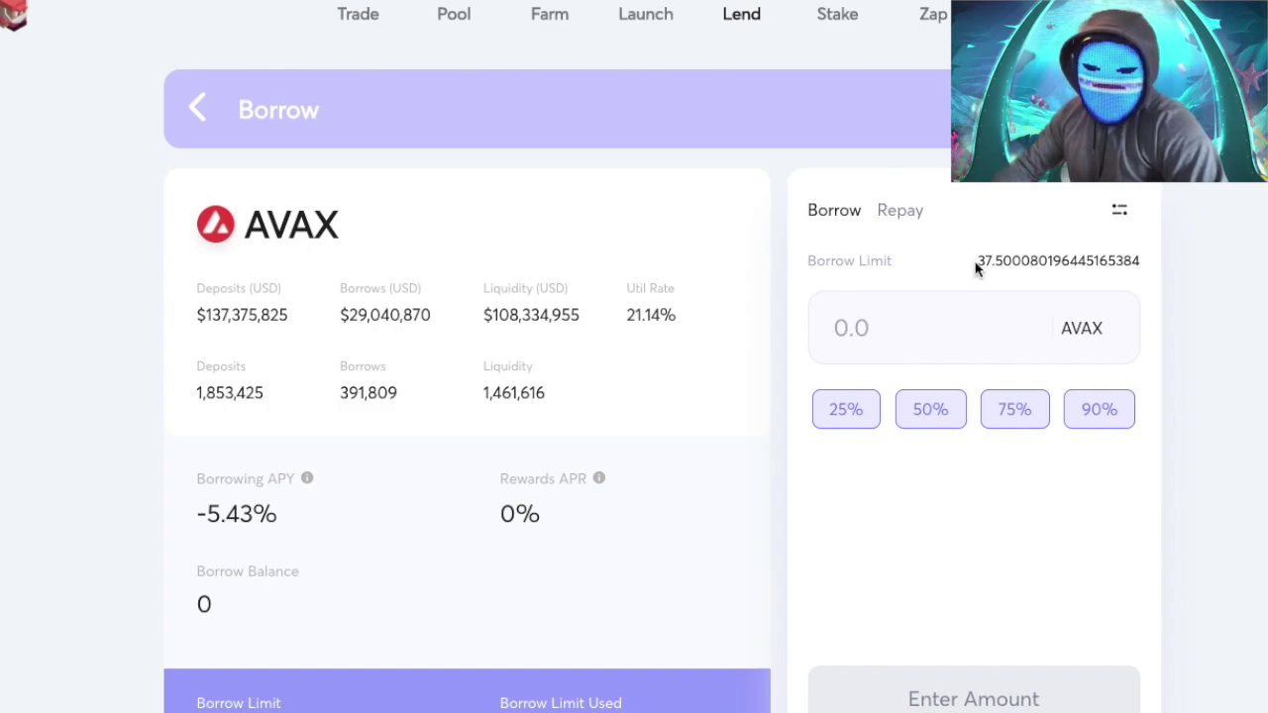
drag(976, 260, 1016, 264)
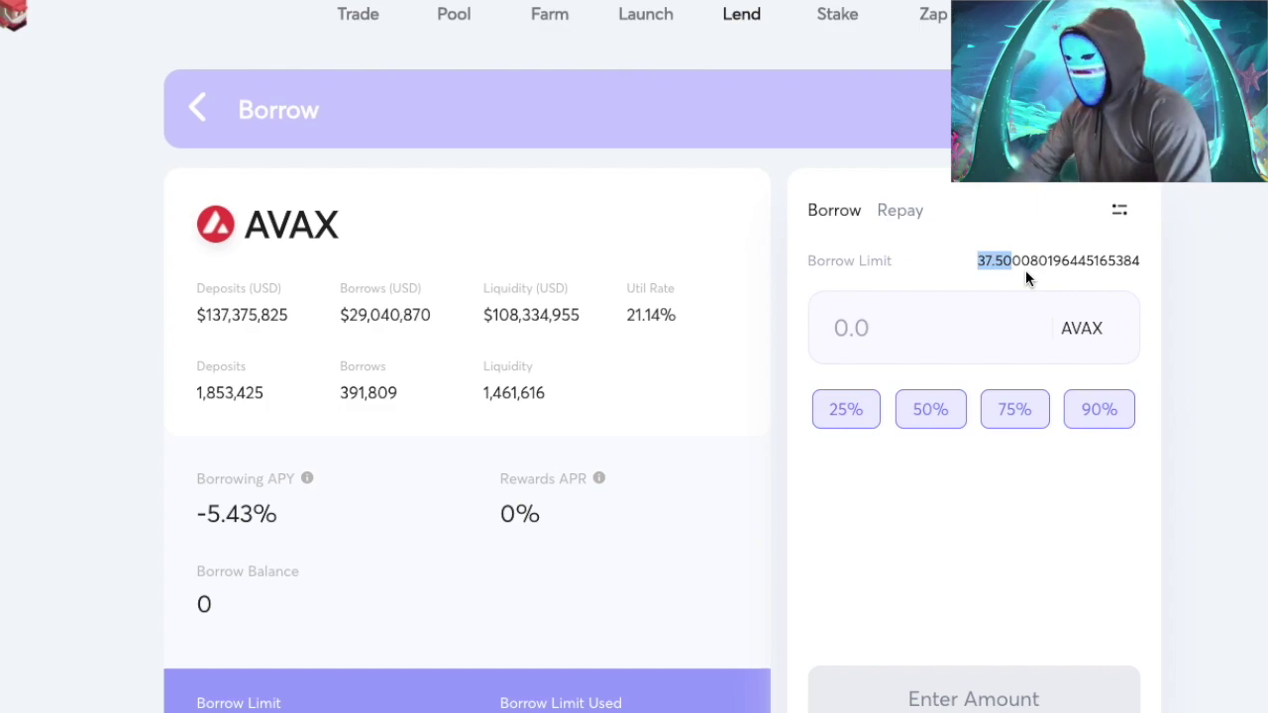
click(1025, 270)
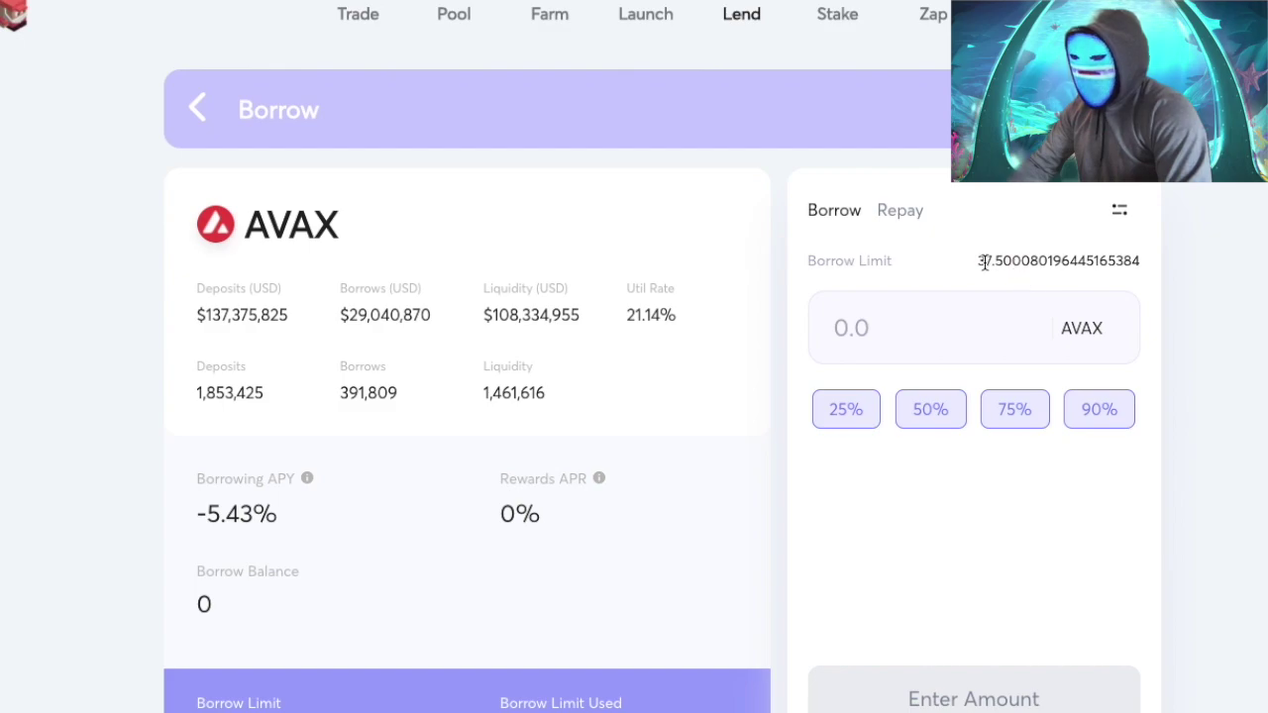
drag(976, 261, 1160, 270)
click(1139, 263)
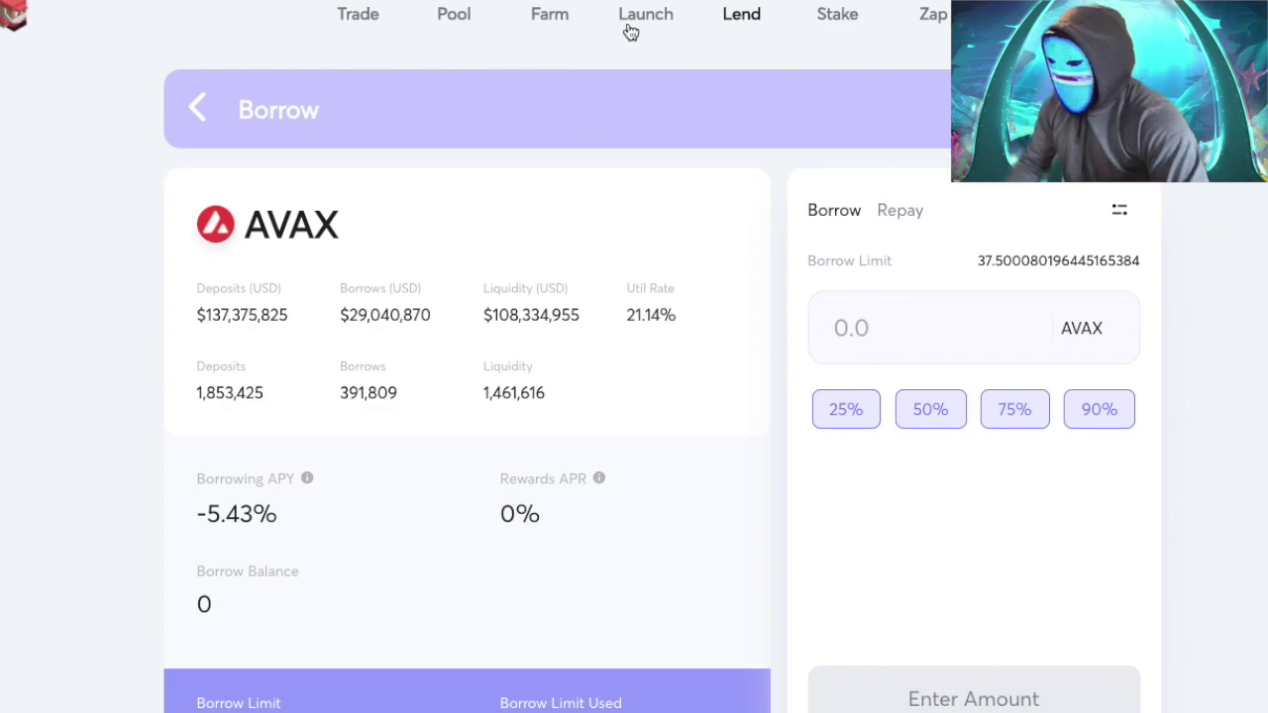
- Return to the lending overview and compare the Total Deposits and Total Borrowed amounts
click(739, 13)
scroll(704, 399, down, 3)
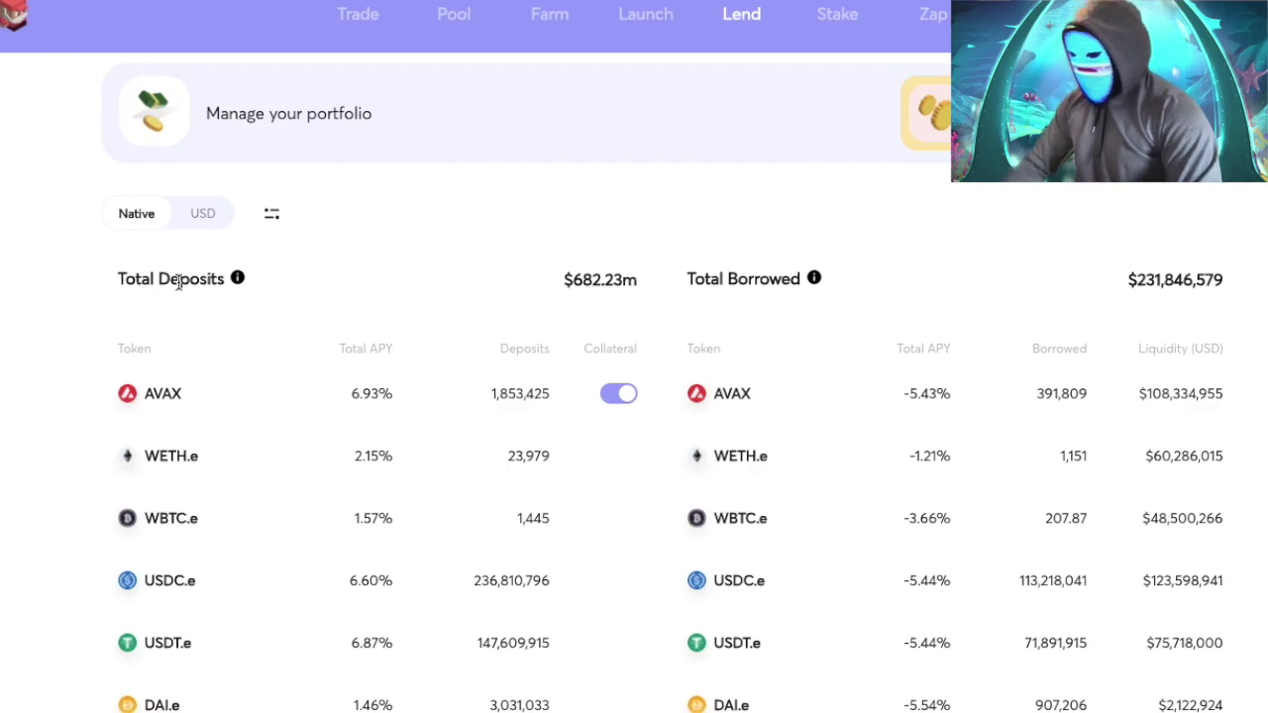
scroll(179, 281, down, 1)
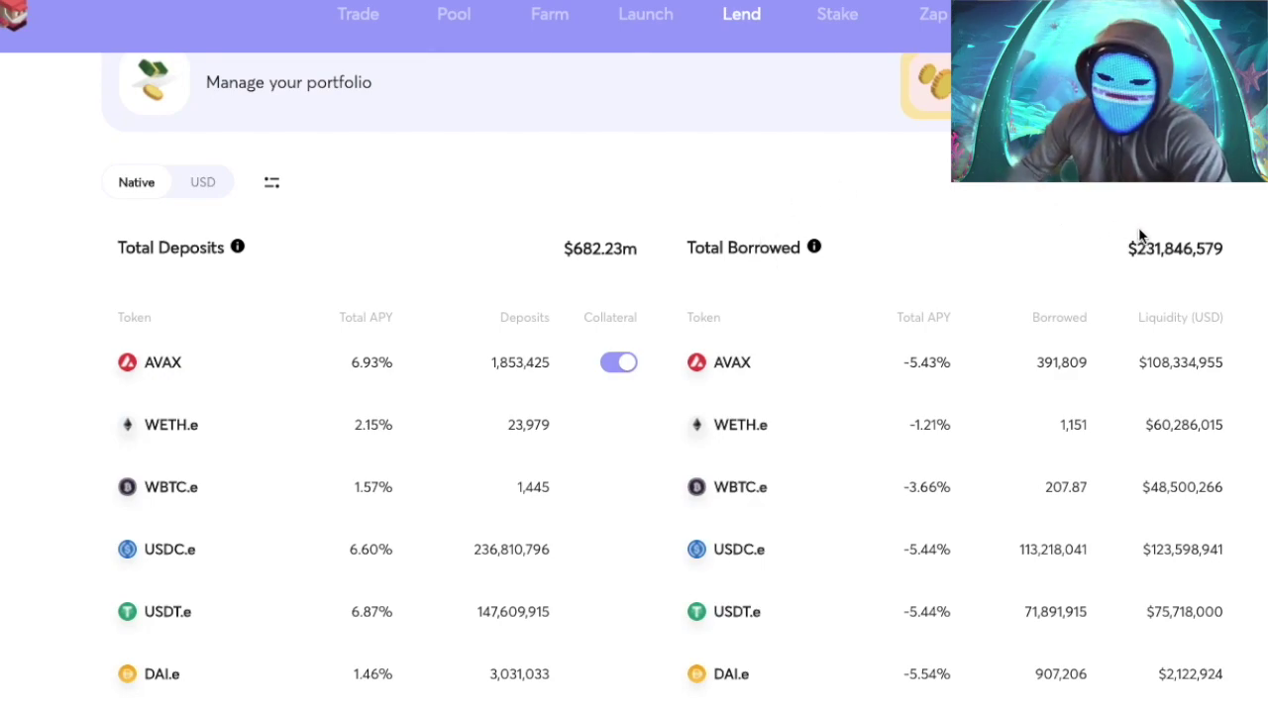
drag(1137, 248, 1182, 250)
drag(623, 254, 569, 255)
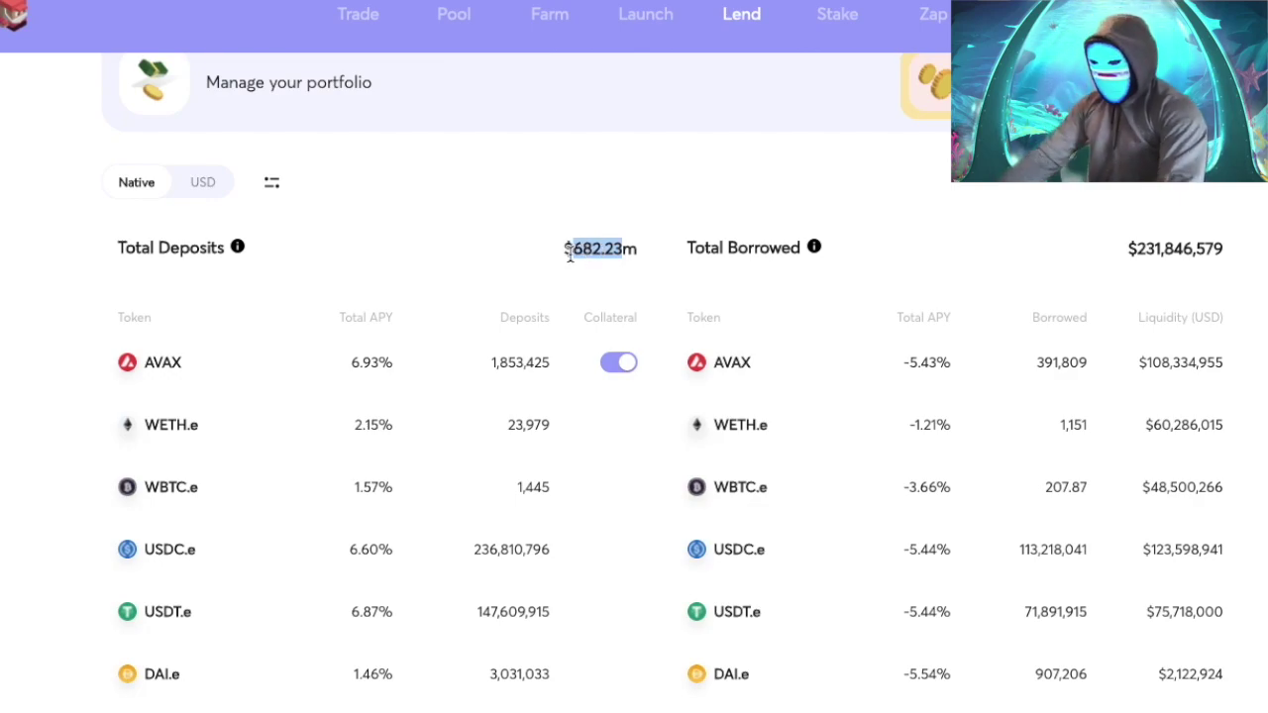
click(360, 206)
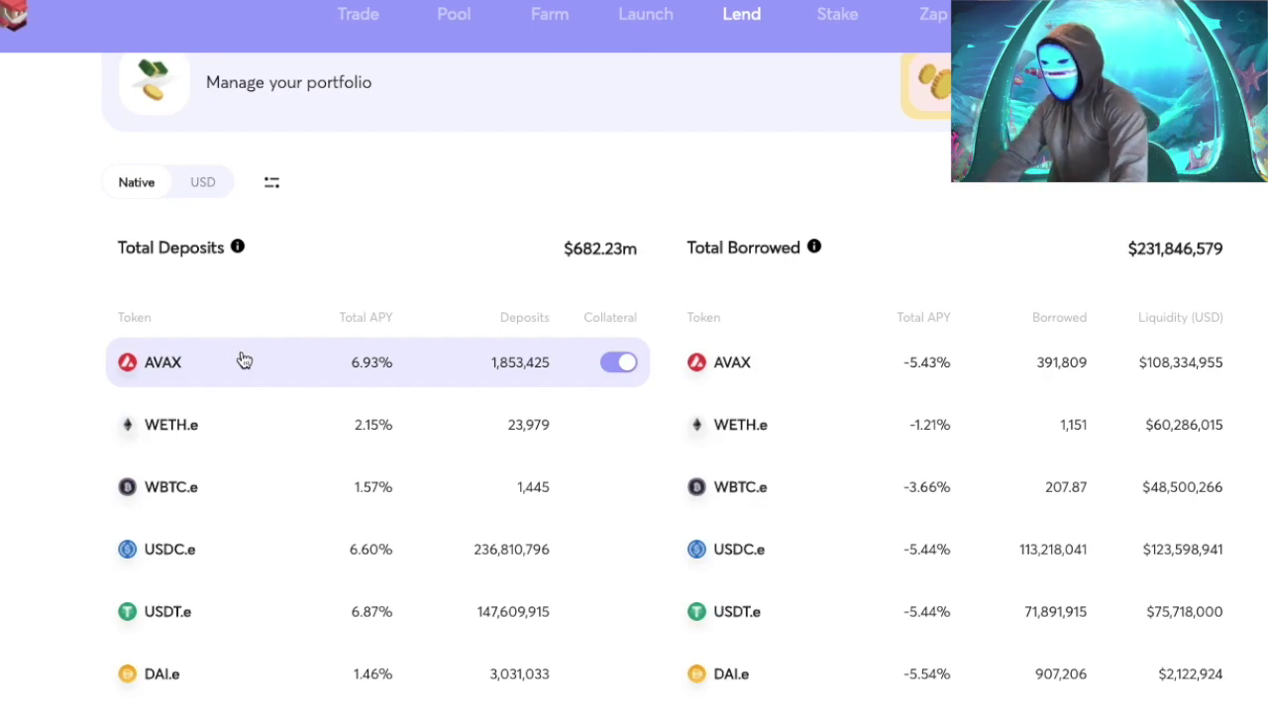
- Open the AVAX deposit page and examine its Deposit APY and JOE Rewards APR
click(173, 366)
scroll(509, 238, down, 1)
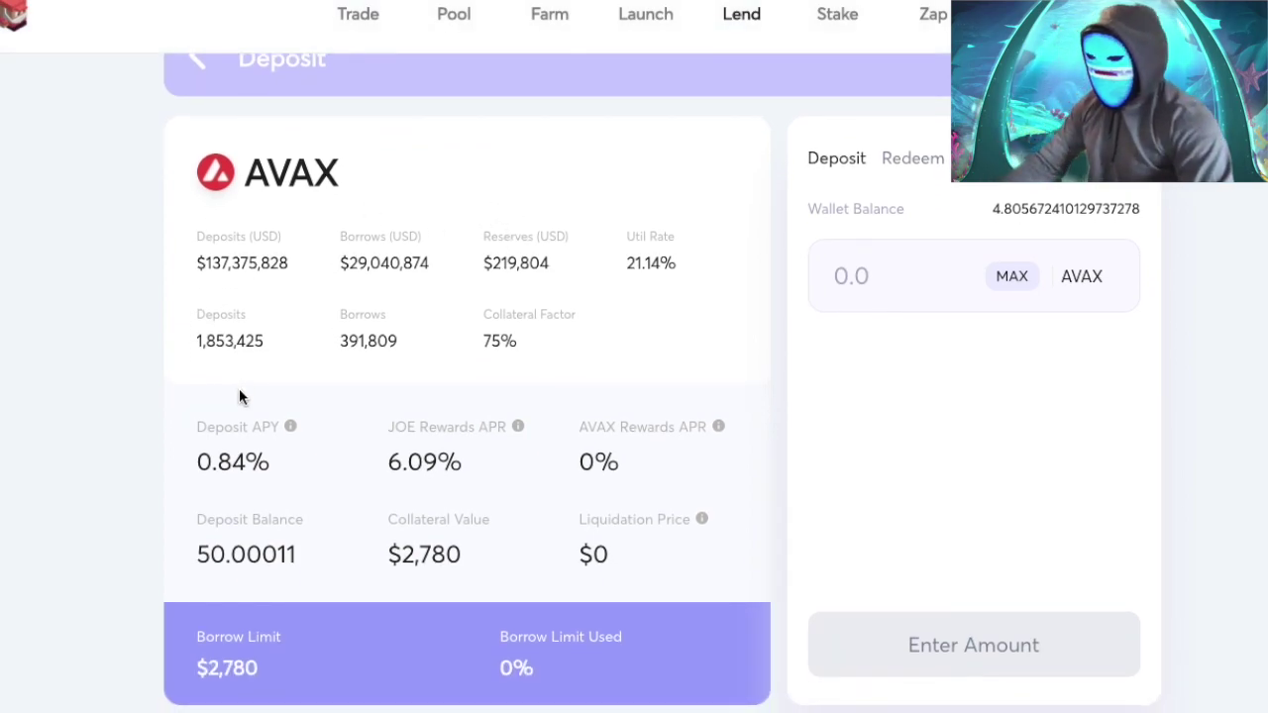
double_click(247, 429)
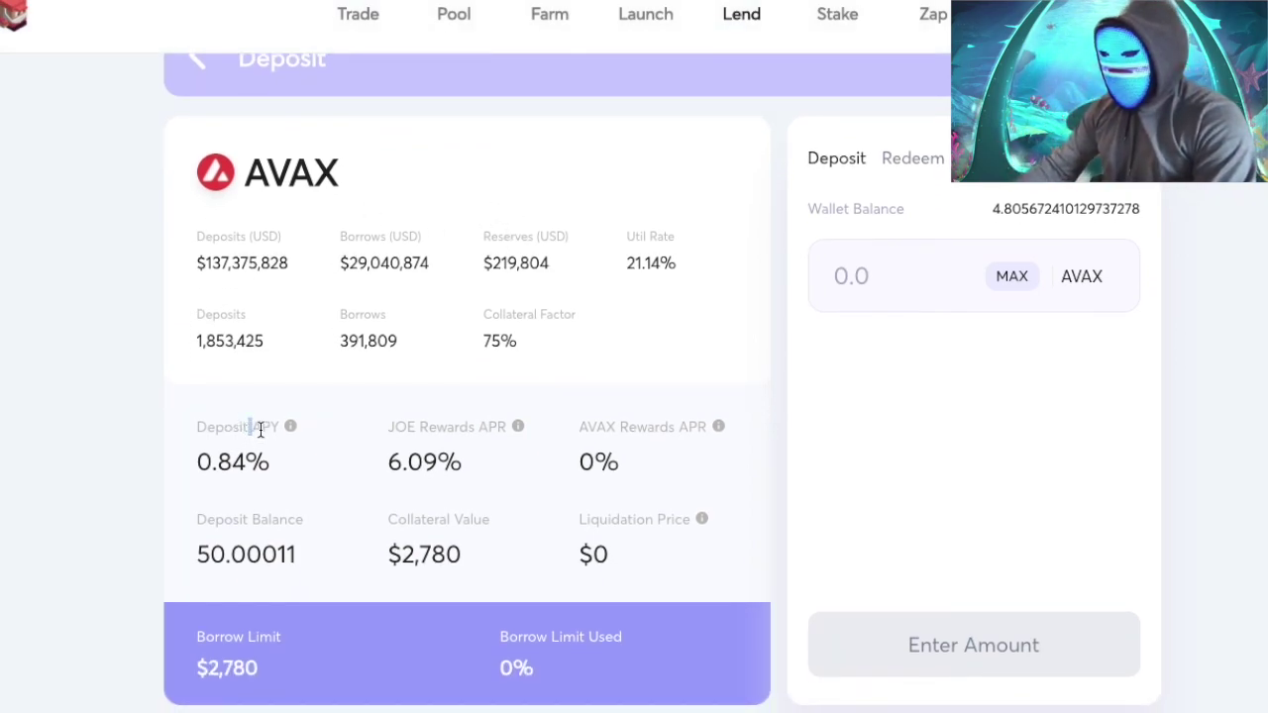
drag(196, 465, 270, 463)
drag(379, 426, 509, 431)
click(420, 487)
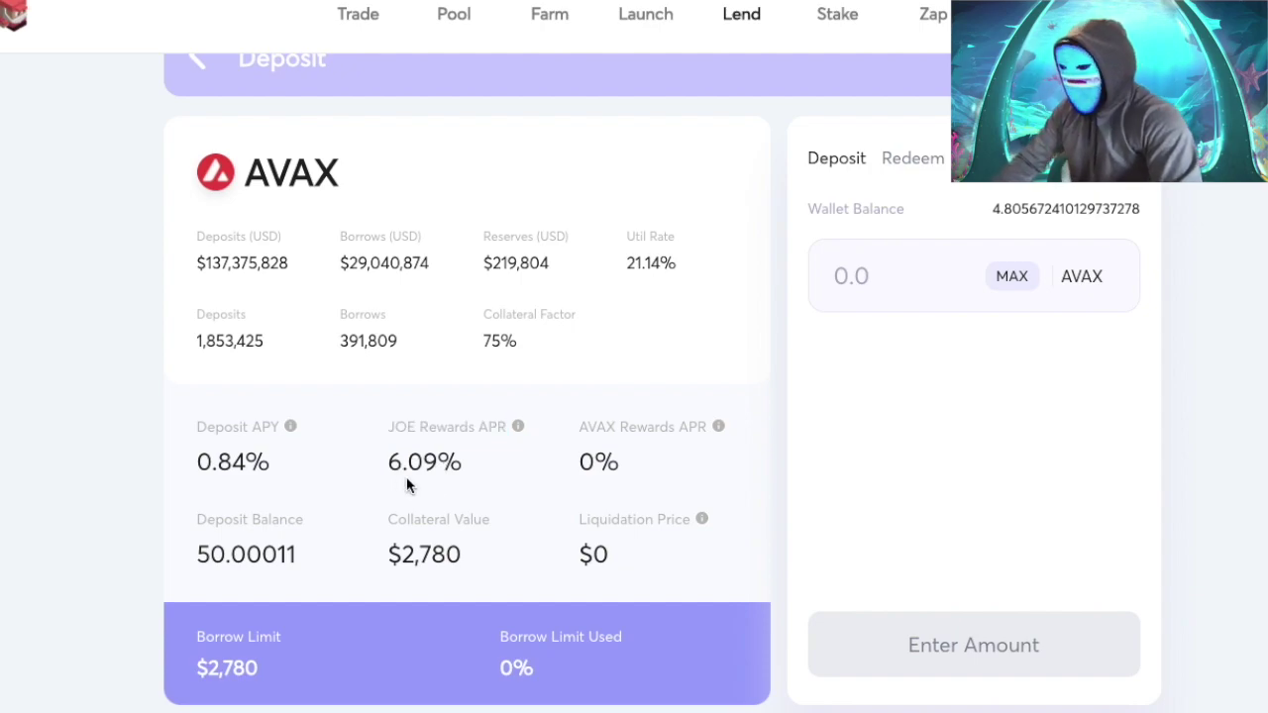
click(191, 472)
drag(192, 472, 267, 459)
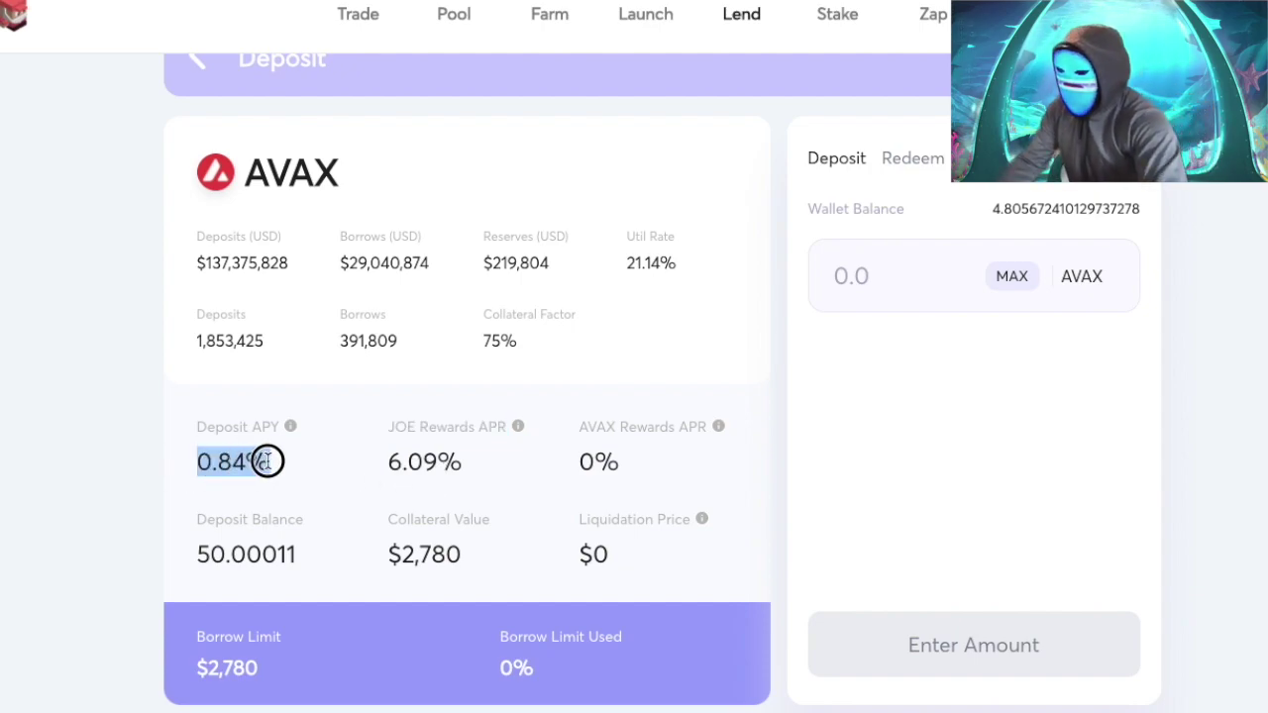
click(243, 467)
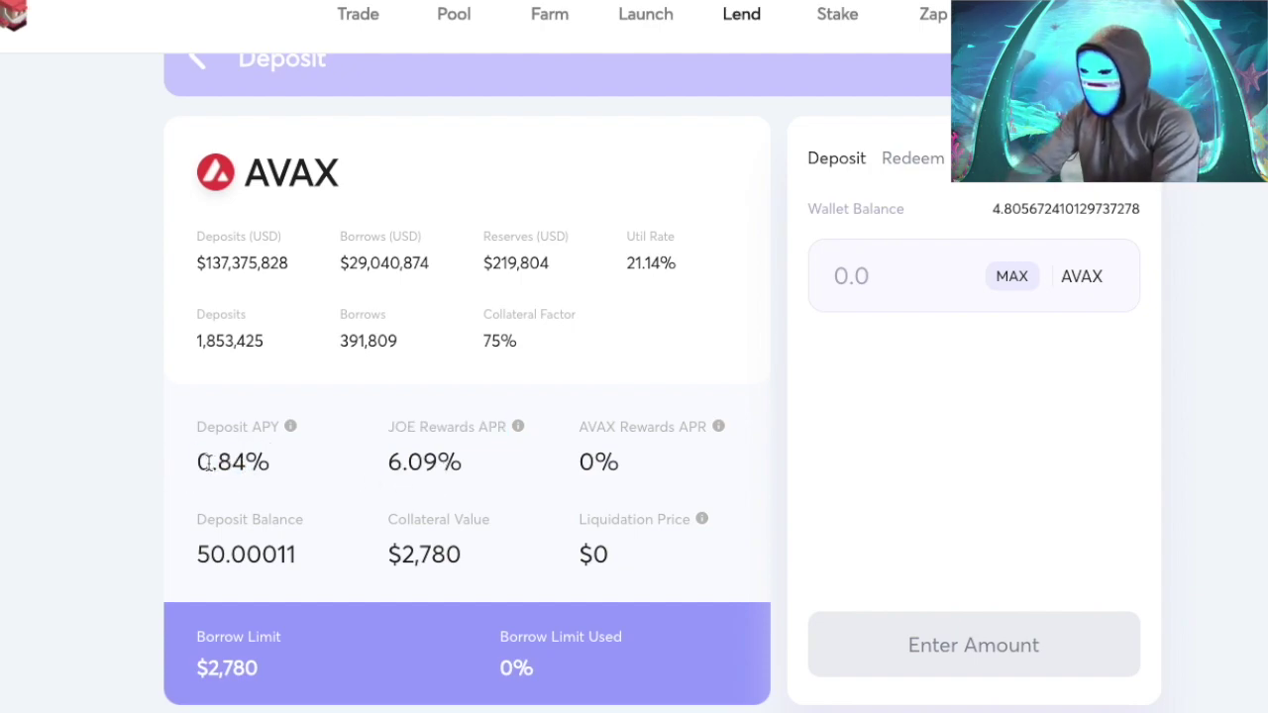
- Read the explanation of Deposit APY and close it
click(292, 427)
double_click(584, 451)
click(602, 459)
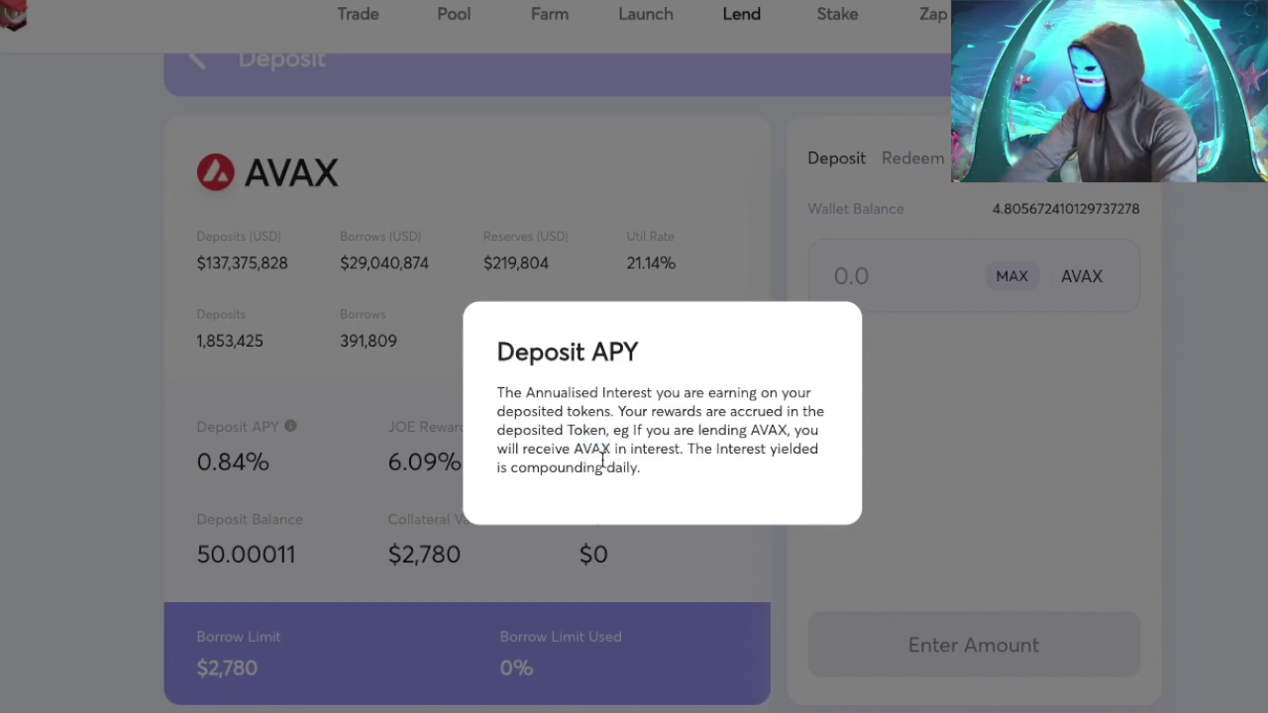
click(386, 455)
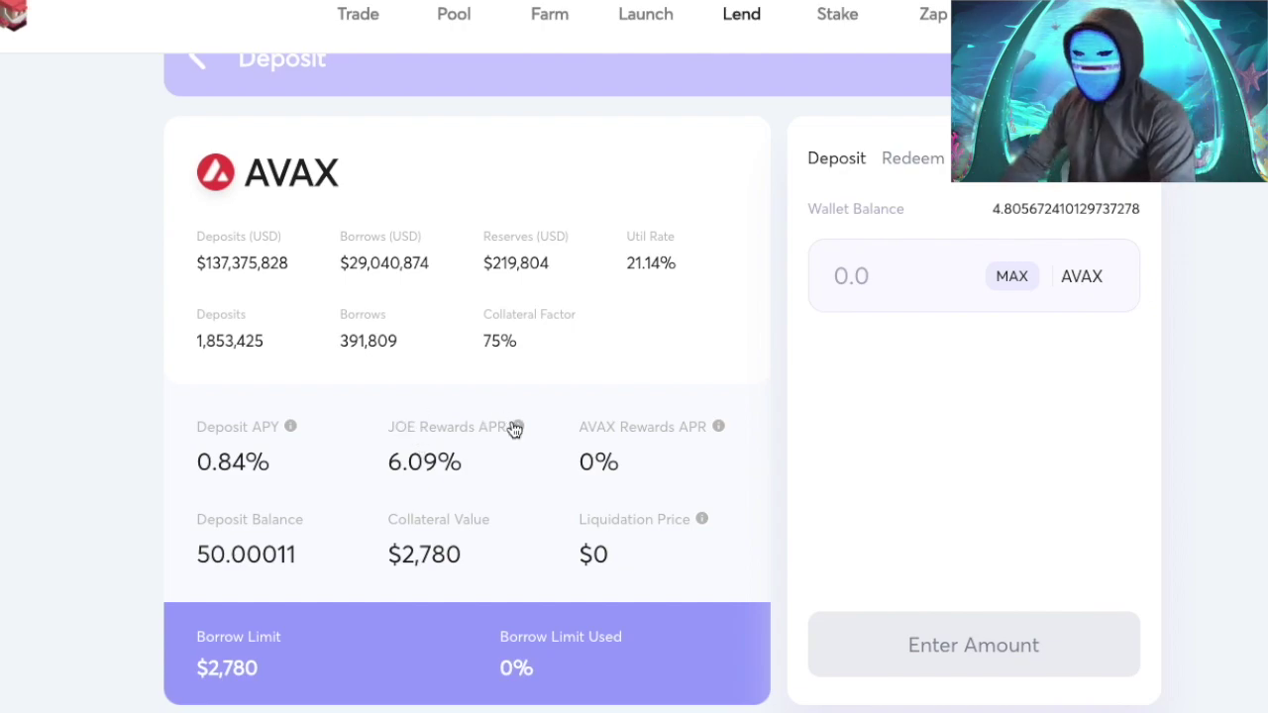
- Highlight the JOE Rewards APR and compare it with the other AVAX deposit rates
drag(350, 468, 439, 462)
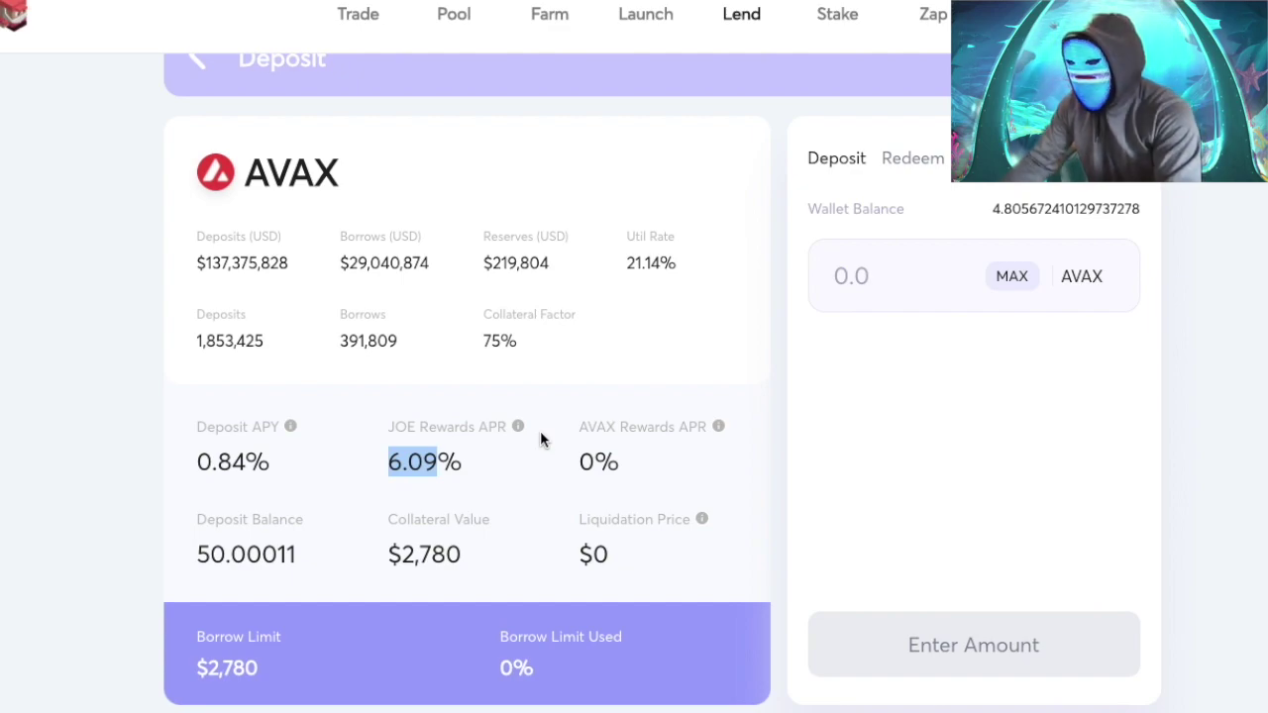
click(440, 315)
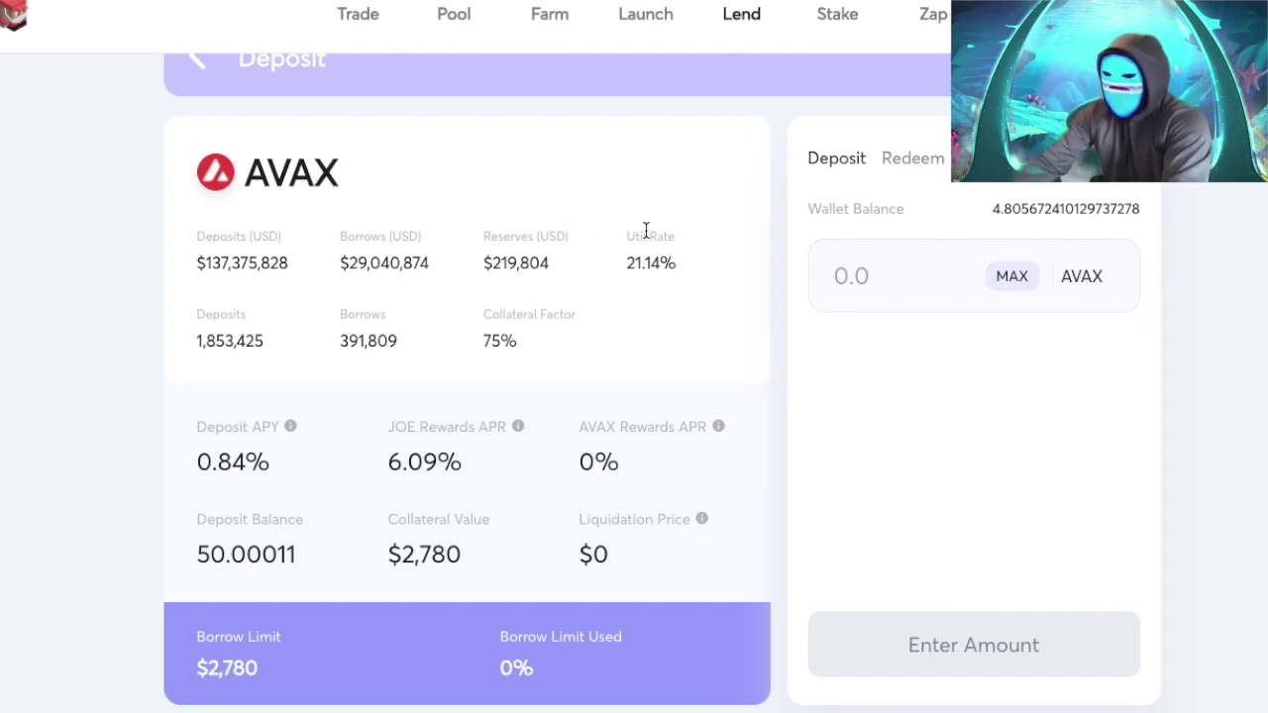
drag(465, 436, 171, 438)
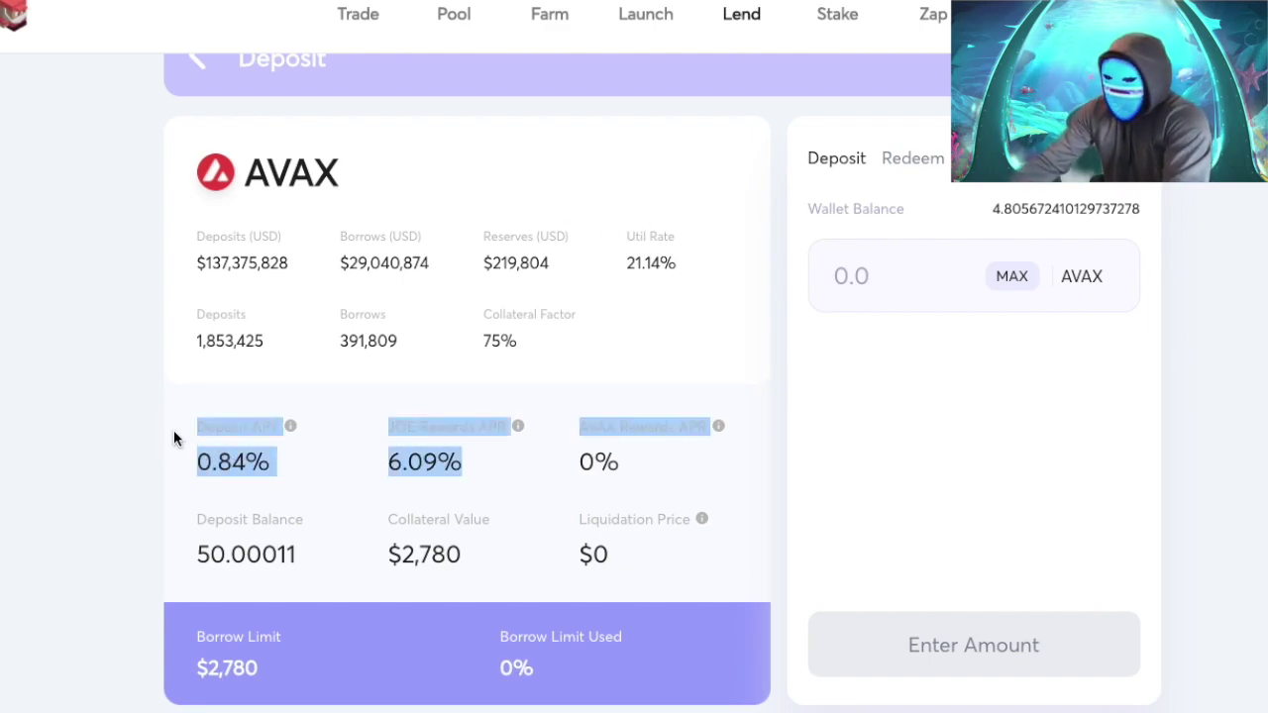
click(180, 437)
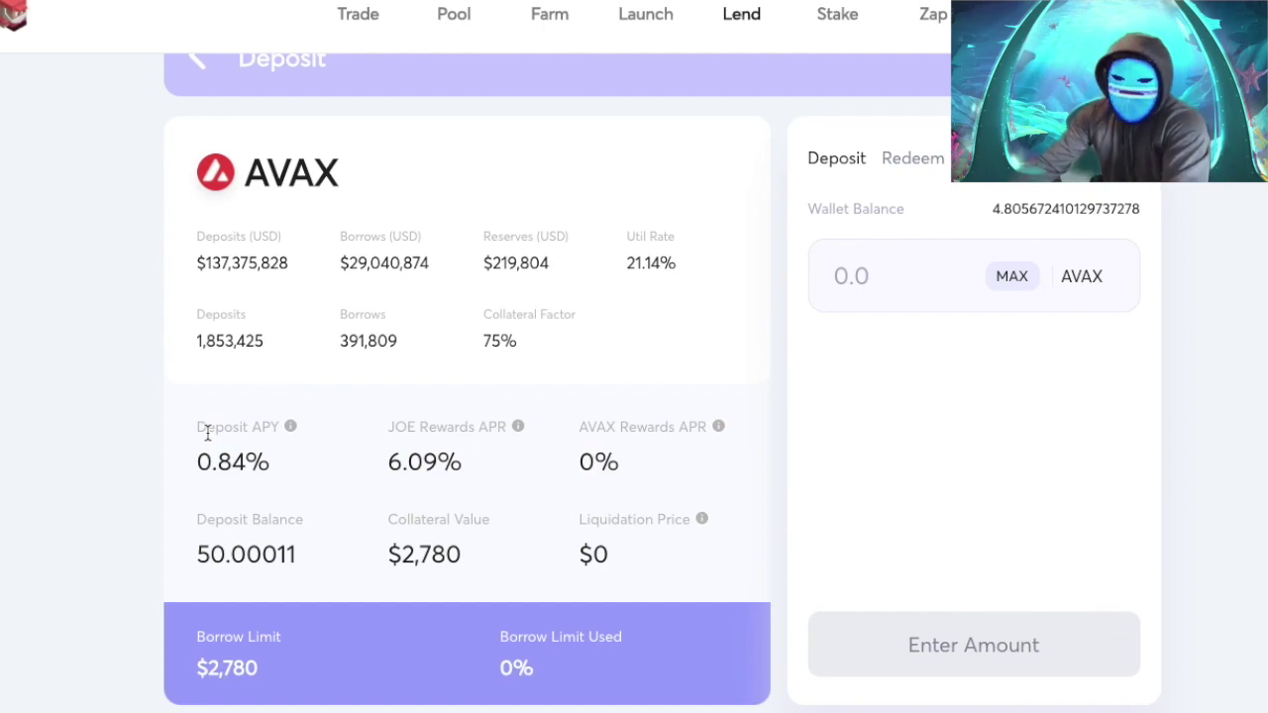
- Highlight the AVAX token name at the head of the deposit details
double_click(282, 176)
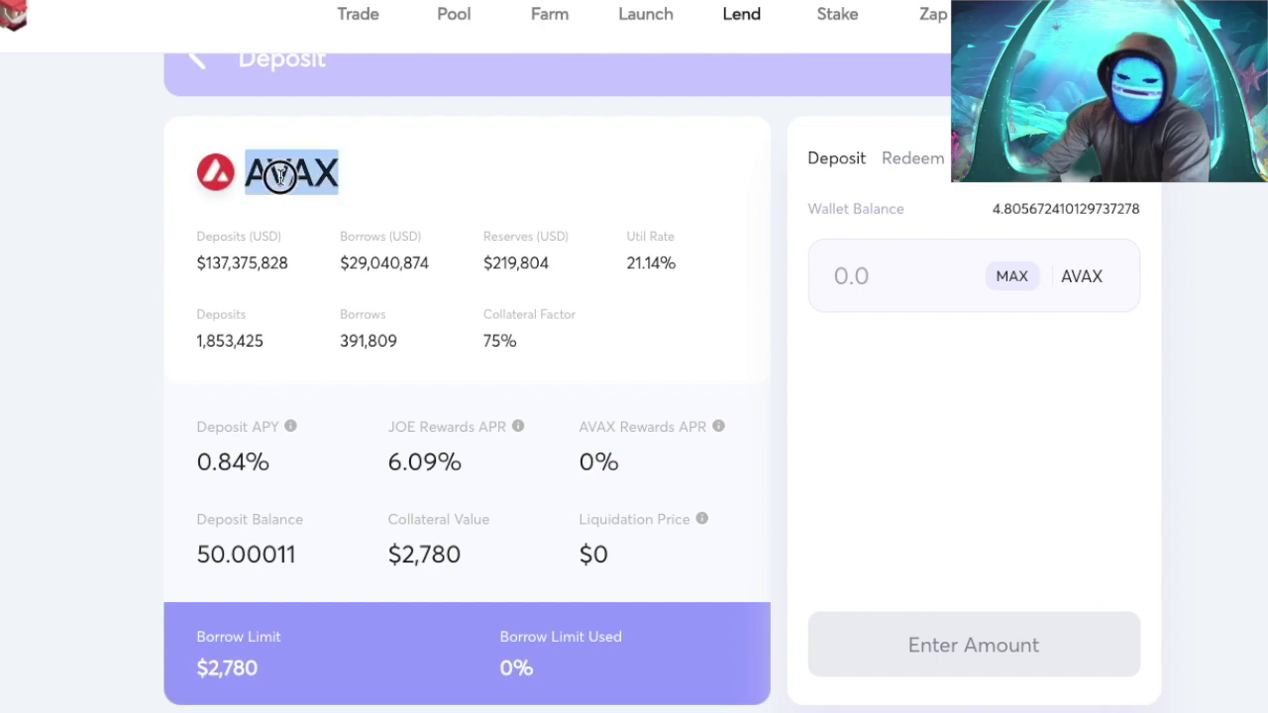
drag(283, 176, 340, 179)
click(299, 177)
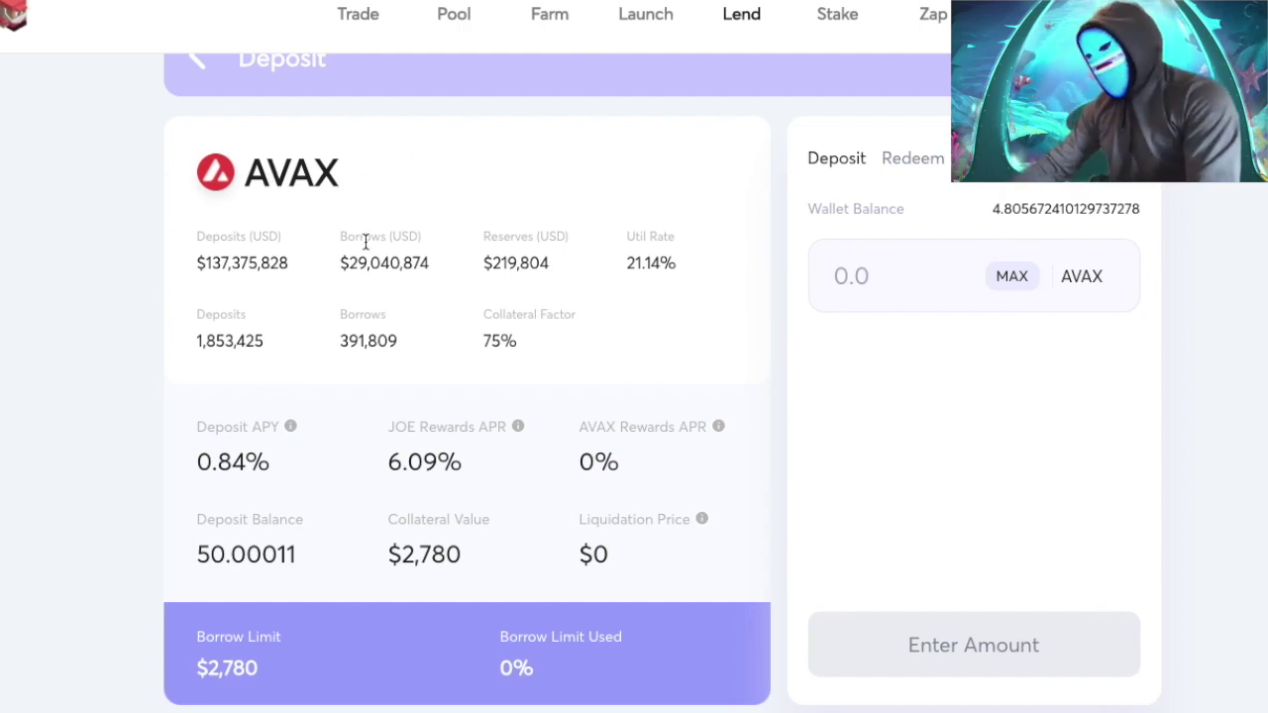
double_click(310, 181)
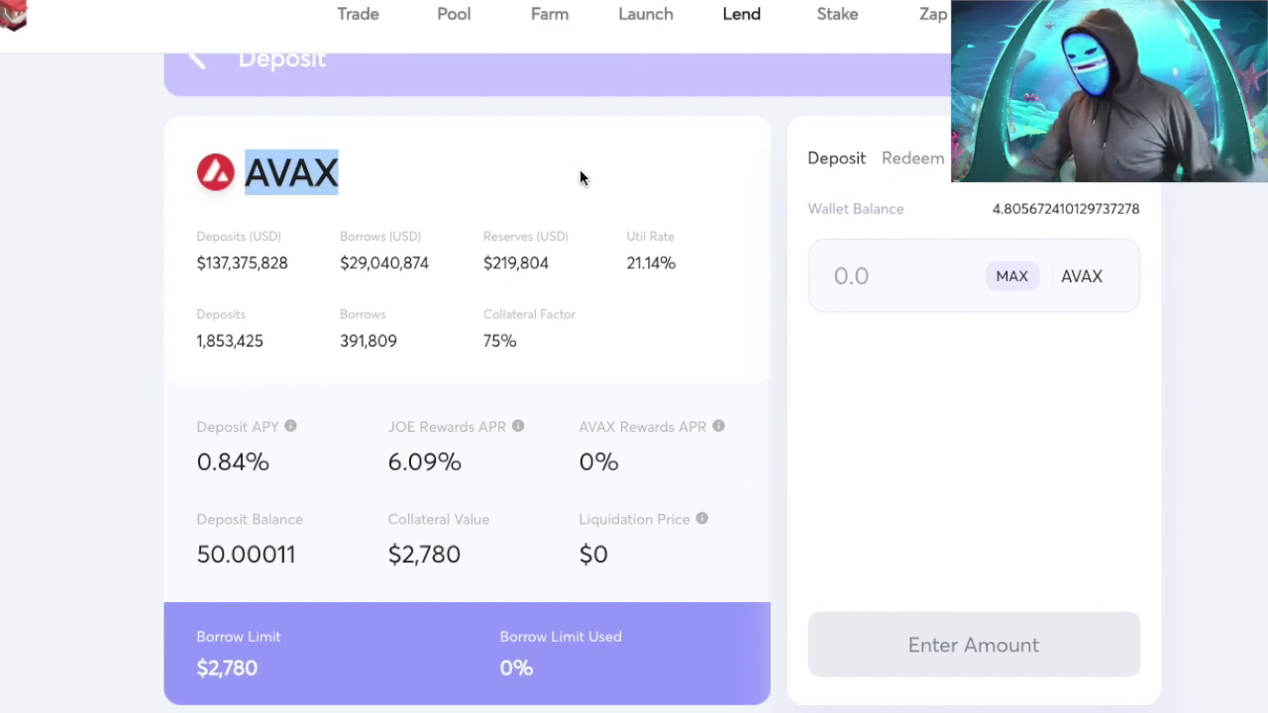
click(342, 195)
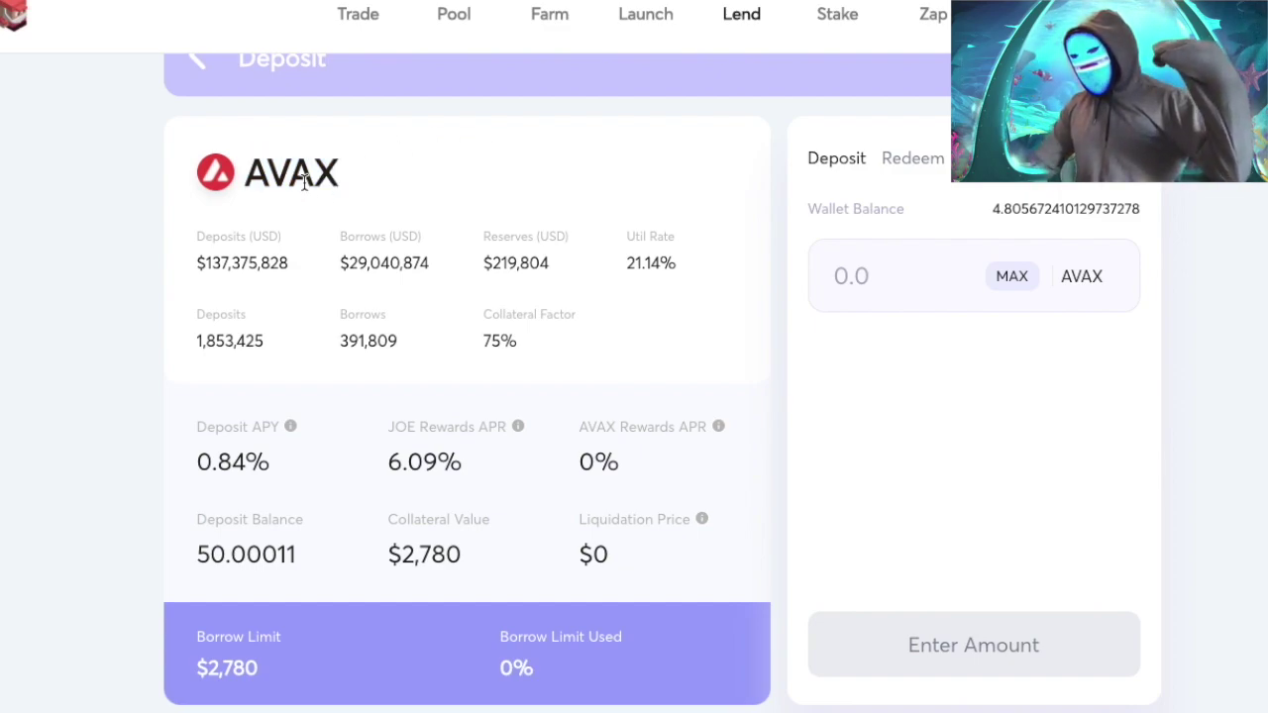
double_click(305, 178)
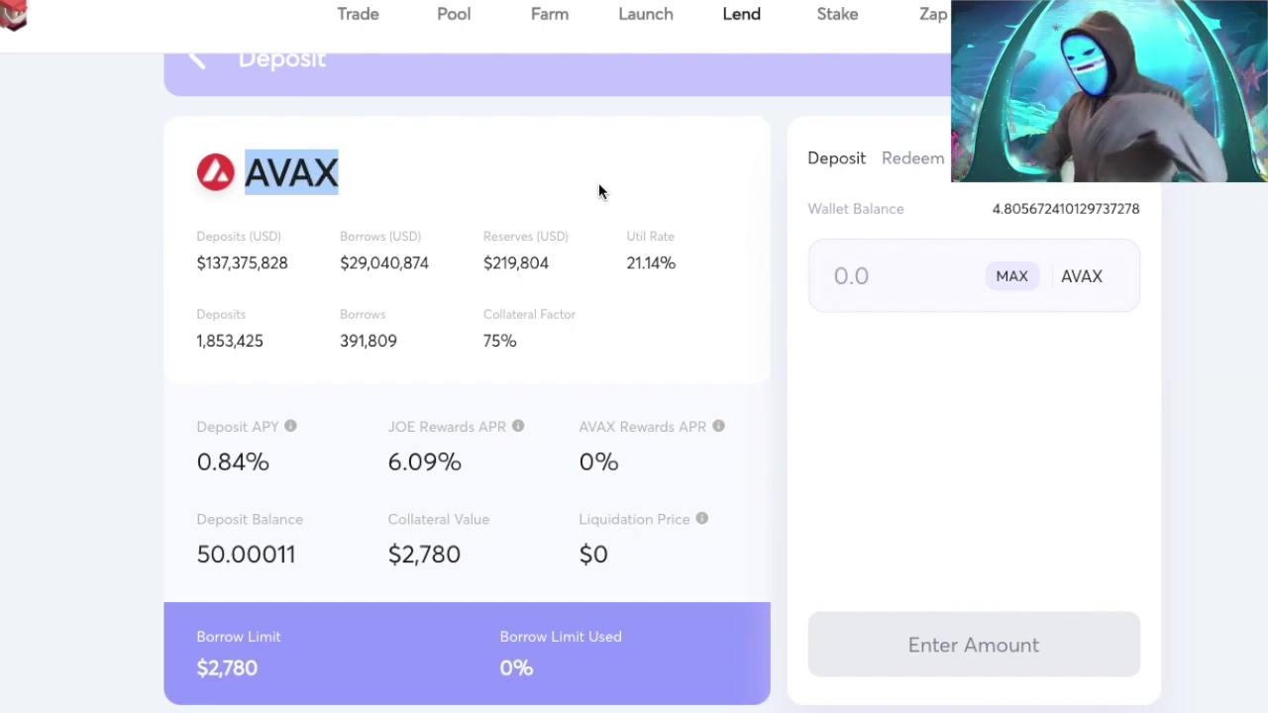
- Highlight the AVAX collateral factor and show the Redeem form for the supplied AVAX
drag(505, 347, 420, 314)
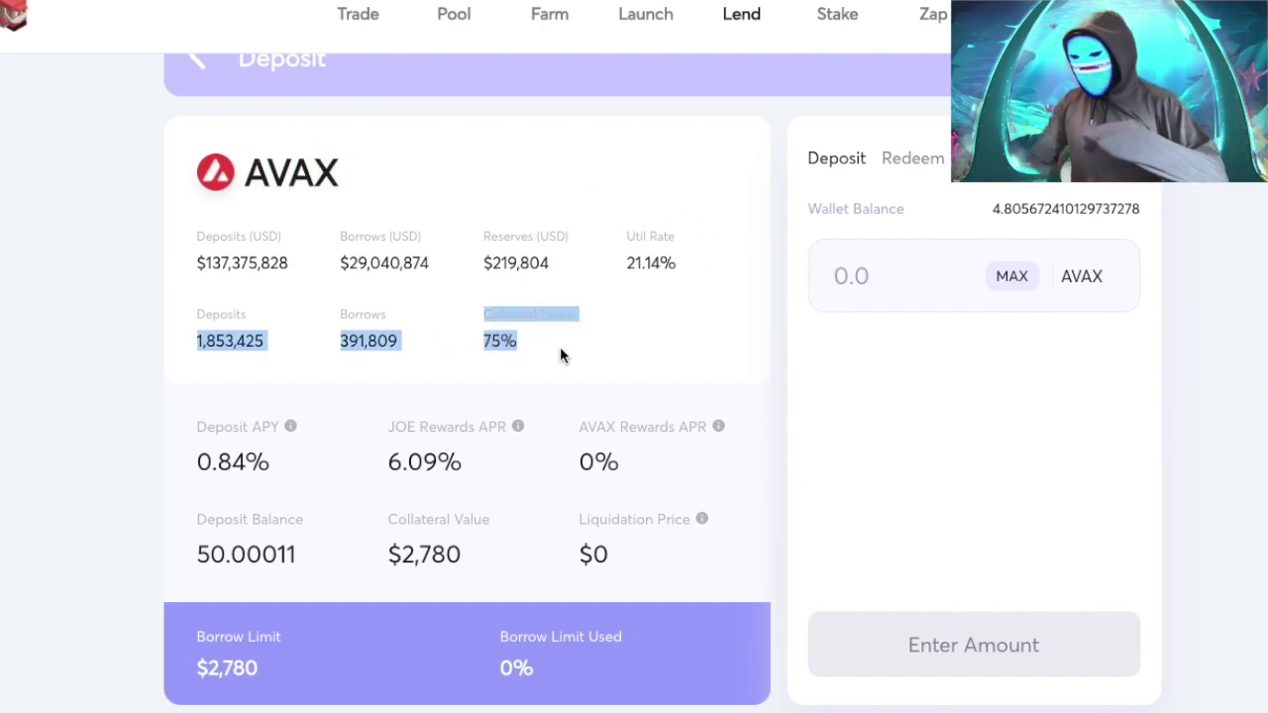
click(899, 157)
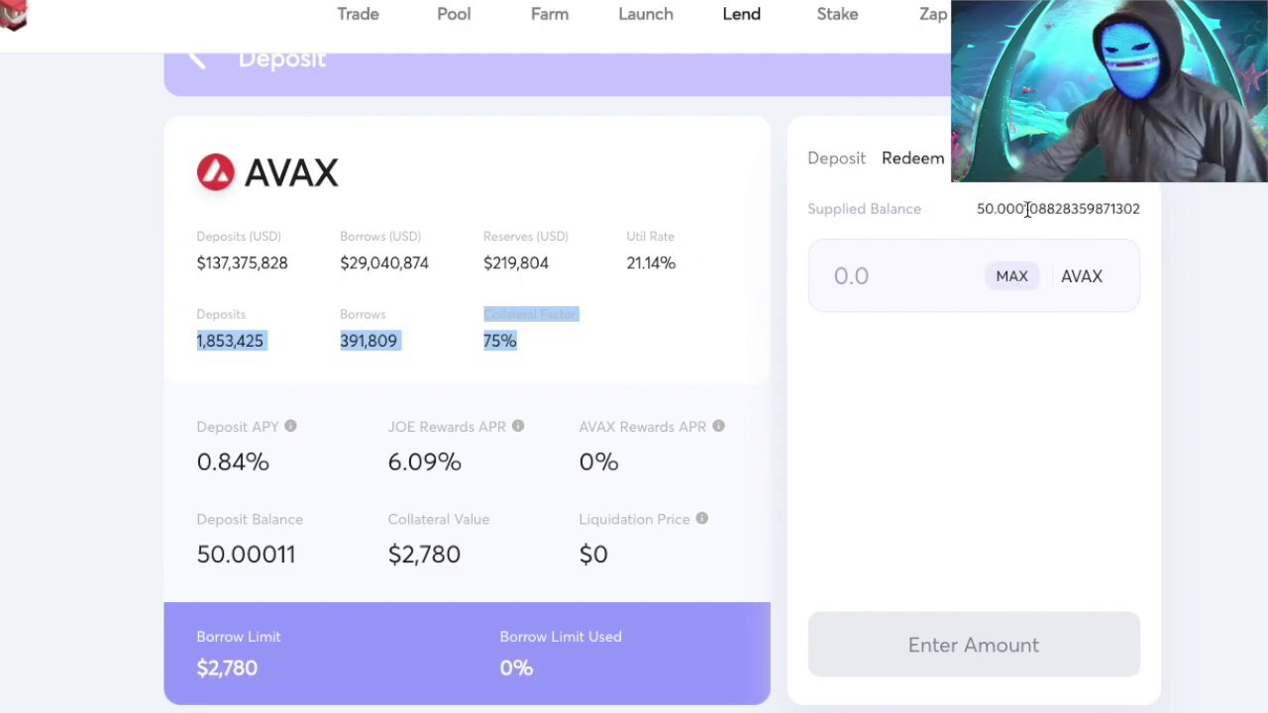
- Fill in the maximum supplied AVAX as the Redeem amount to preview its effect, and highlight the JOE Rewards APR
drag(1023, 209, 1048, 209)
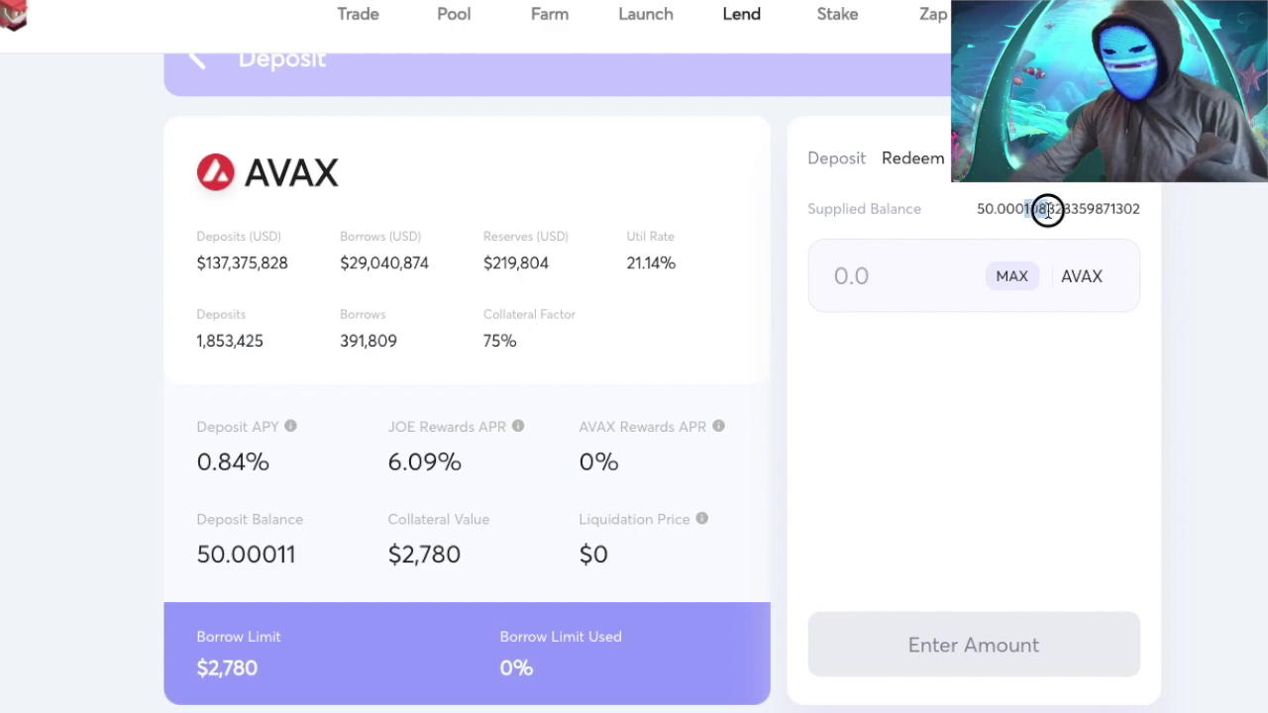
click(1008, 281)
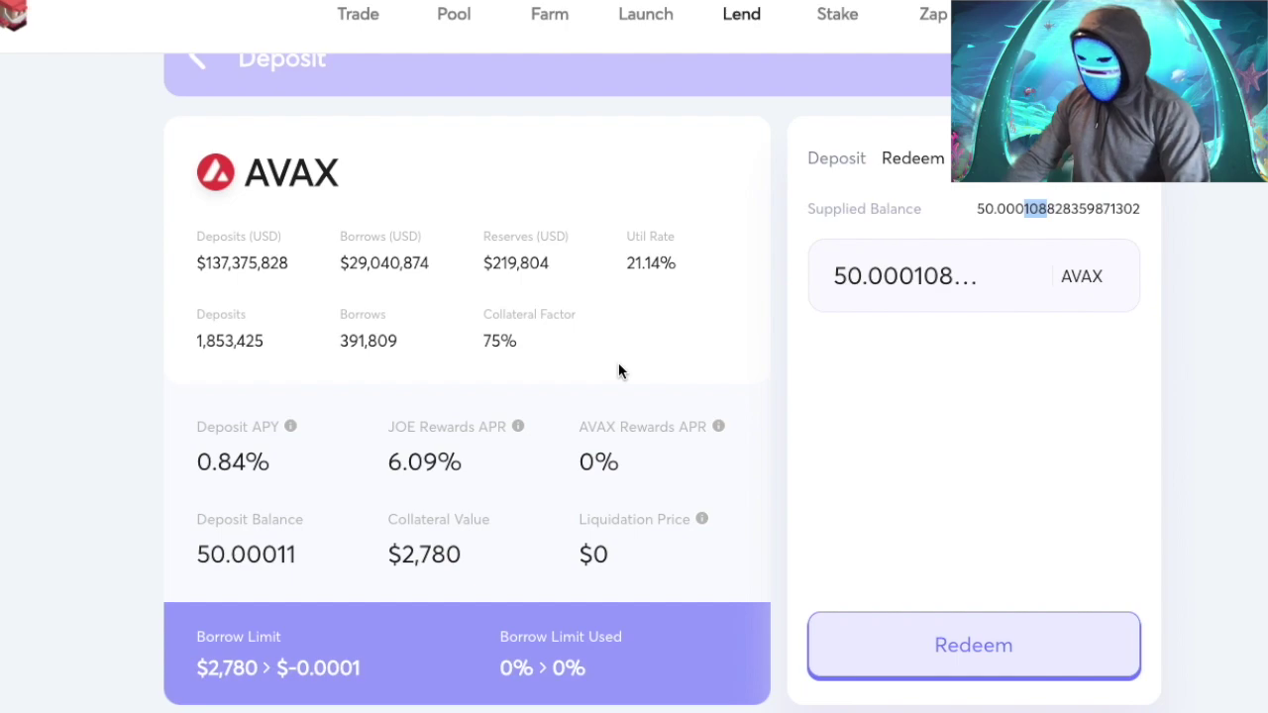
drag(451, 463, 397, 425)
click(394, 425)
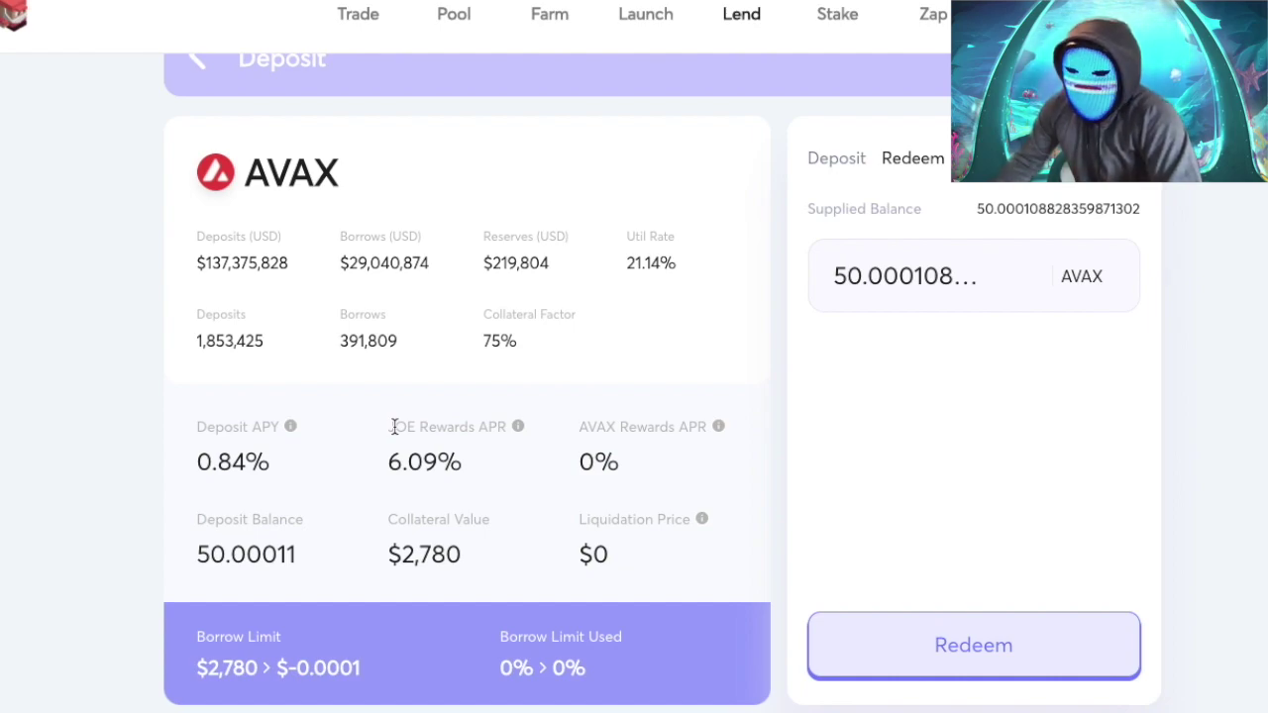
- Deposit 1 AVAX from the wallet balance and confirm the transaction in the wallet
click(830, 157)
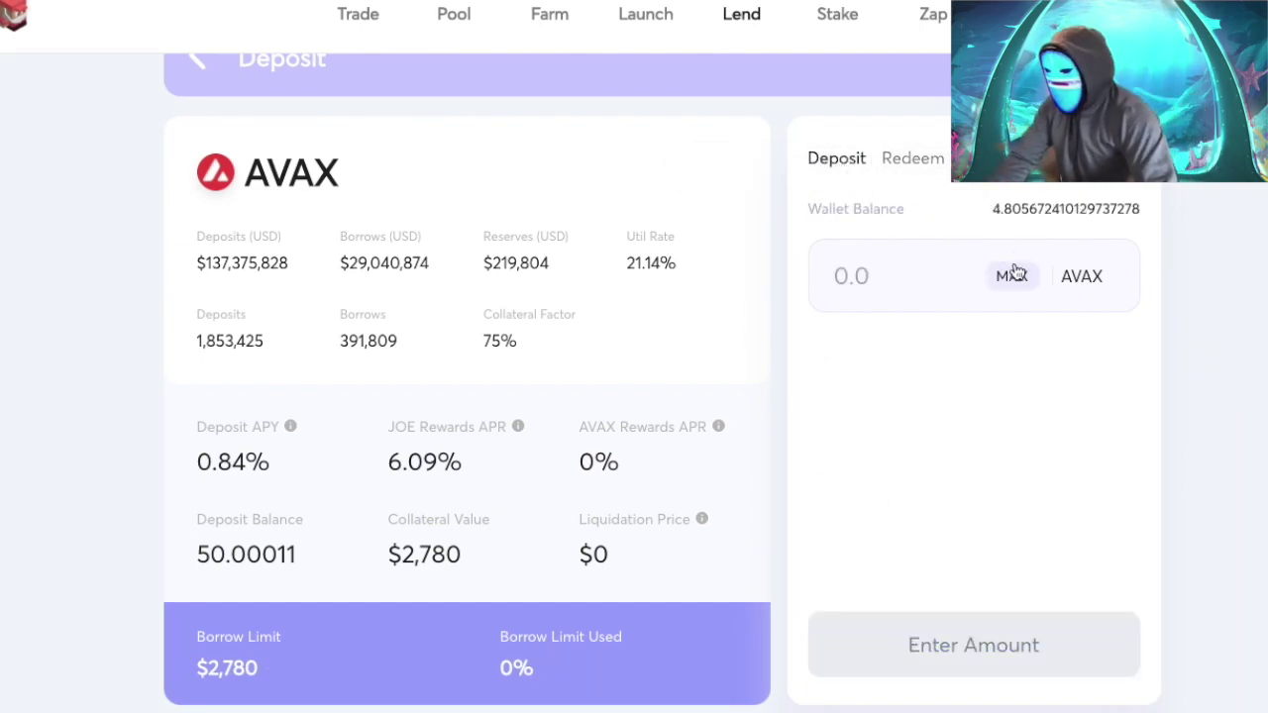
click(922, 285)
text(1)
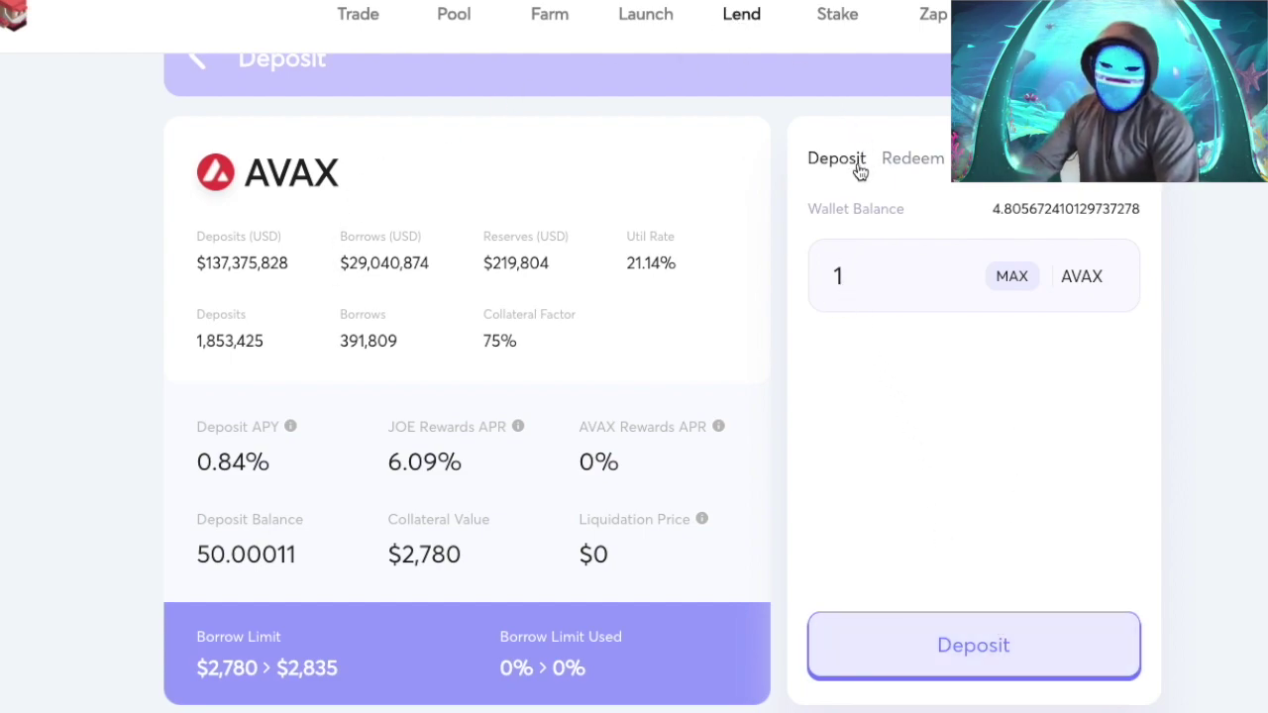
click(930, 661)
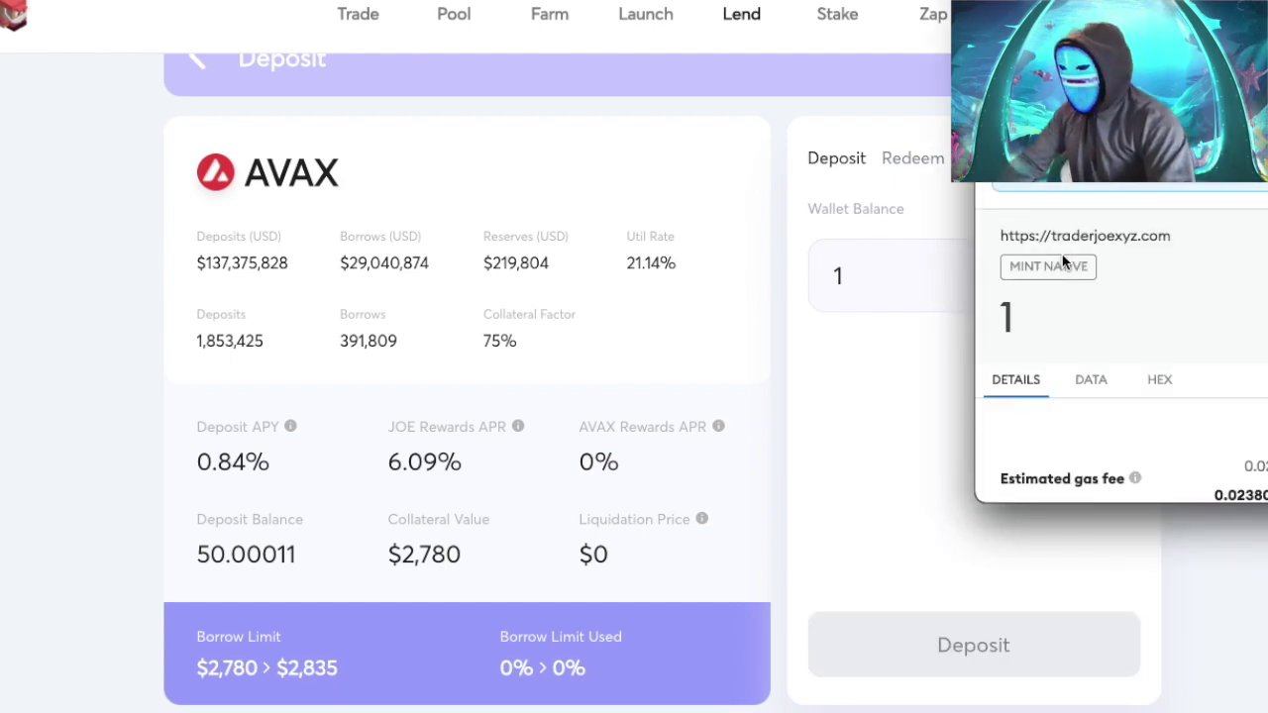
scroll(1179, 396, down, 5)
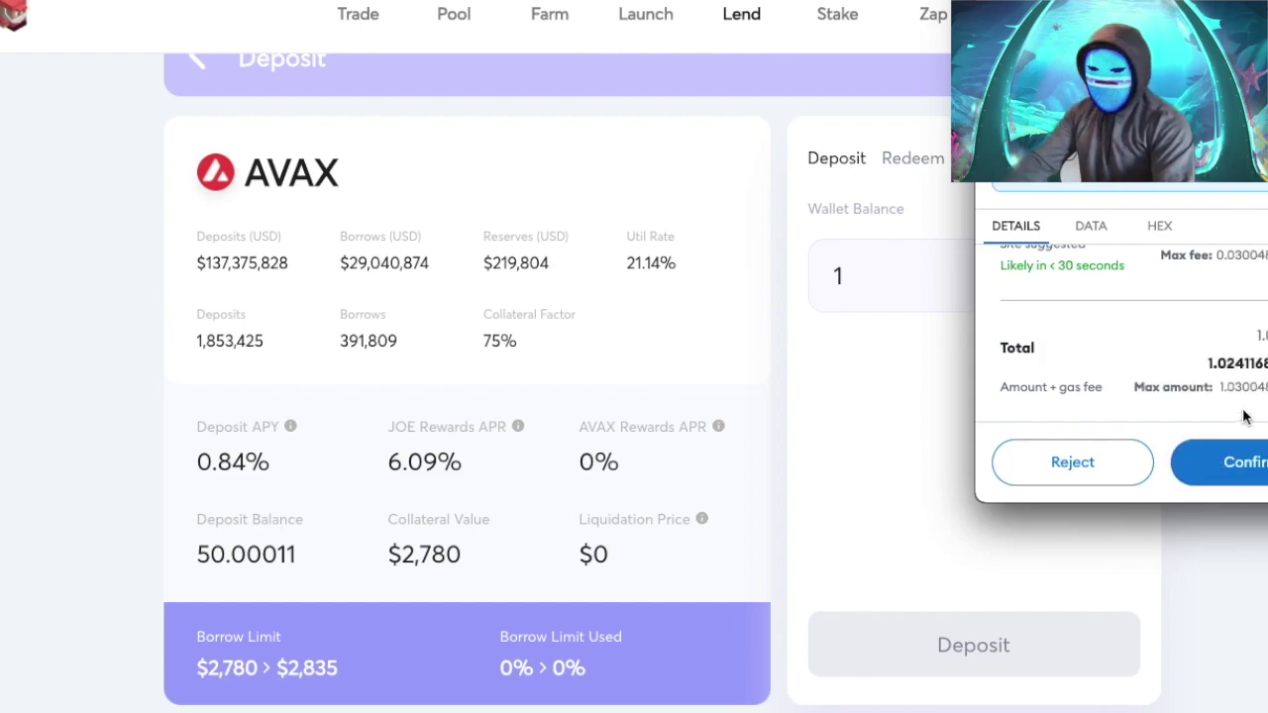
click(1238, 461)
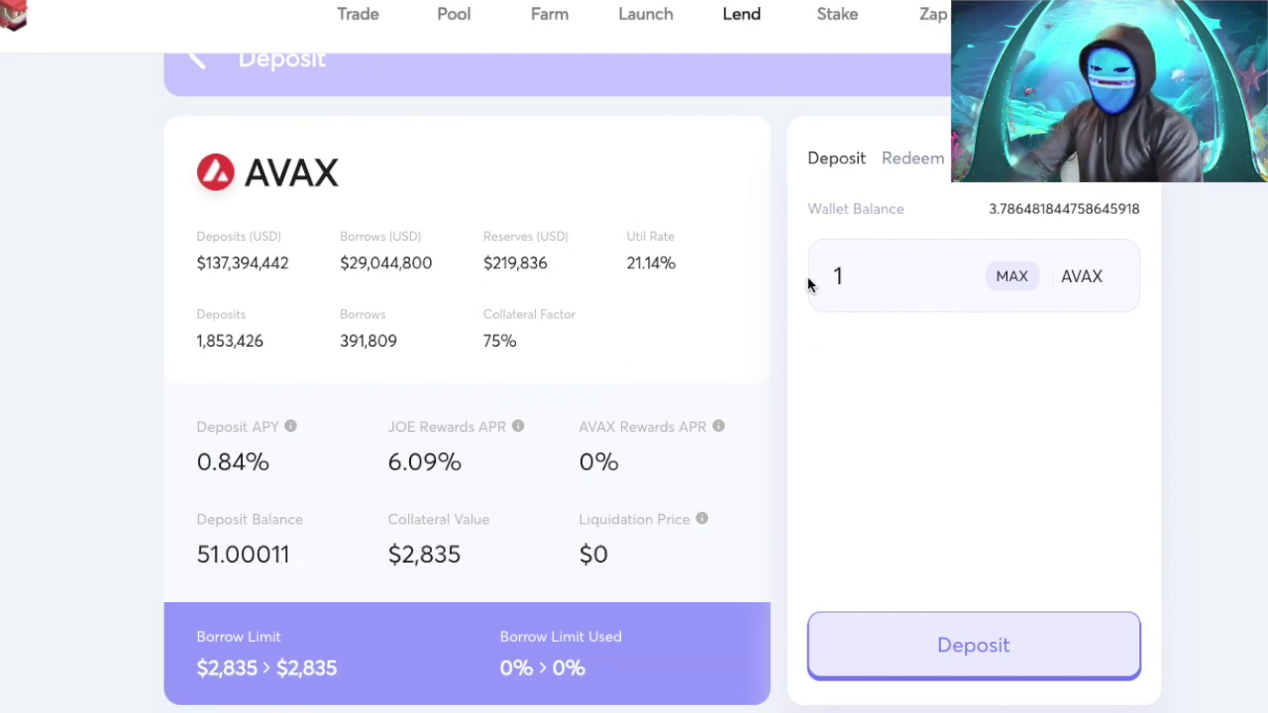
- Highlight the AVAX deposit balance, the JOE Rewards APR and the Deposit APY after the deposit
drag(178, 561, 295, 565)
drag(387, 461, 449, 461)
click(449, 461)
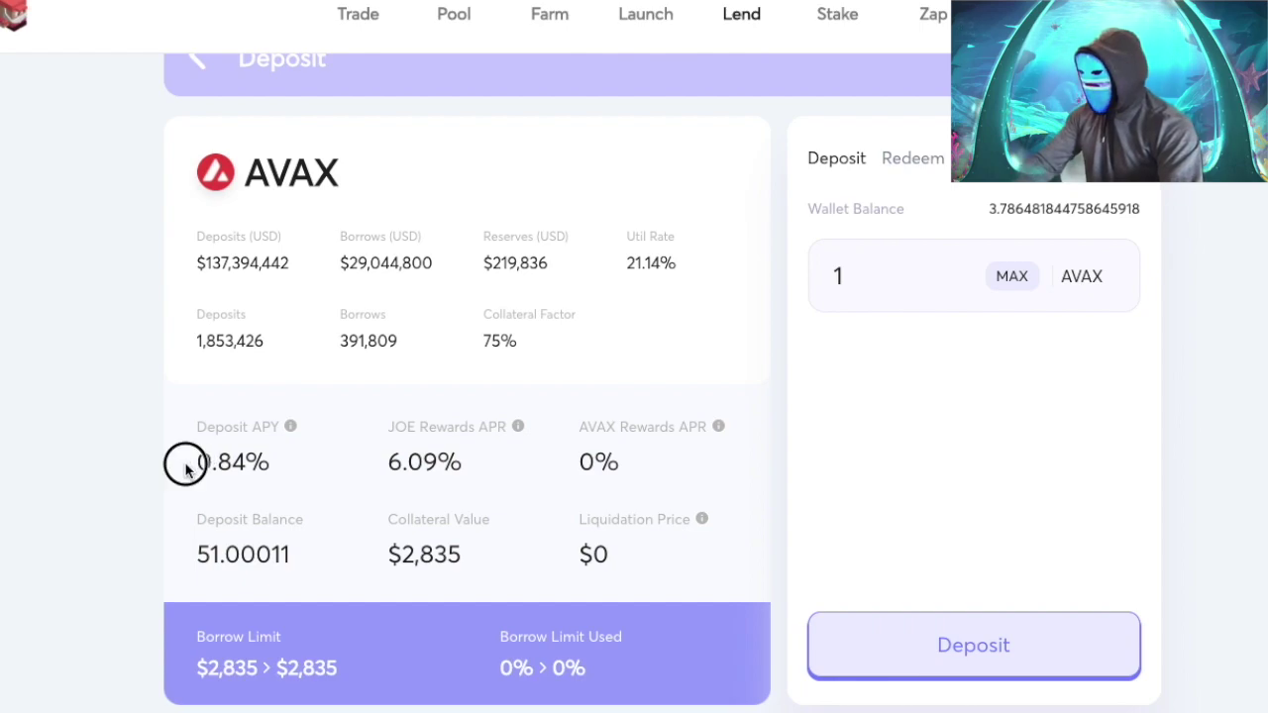
drag(184, 462, 269, 461)
click(372, 450)
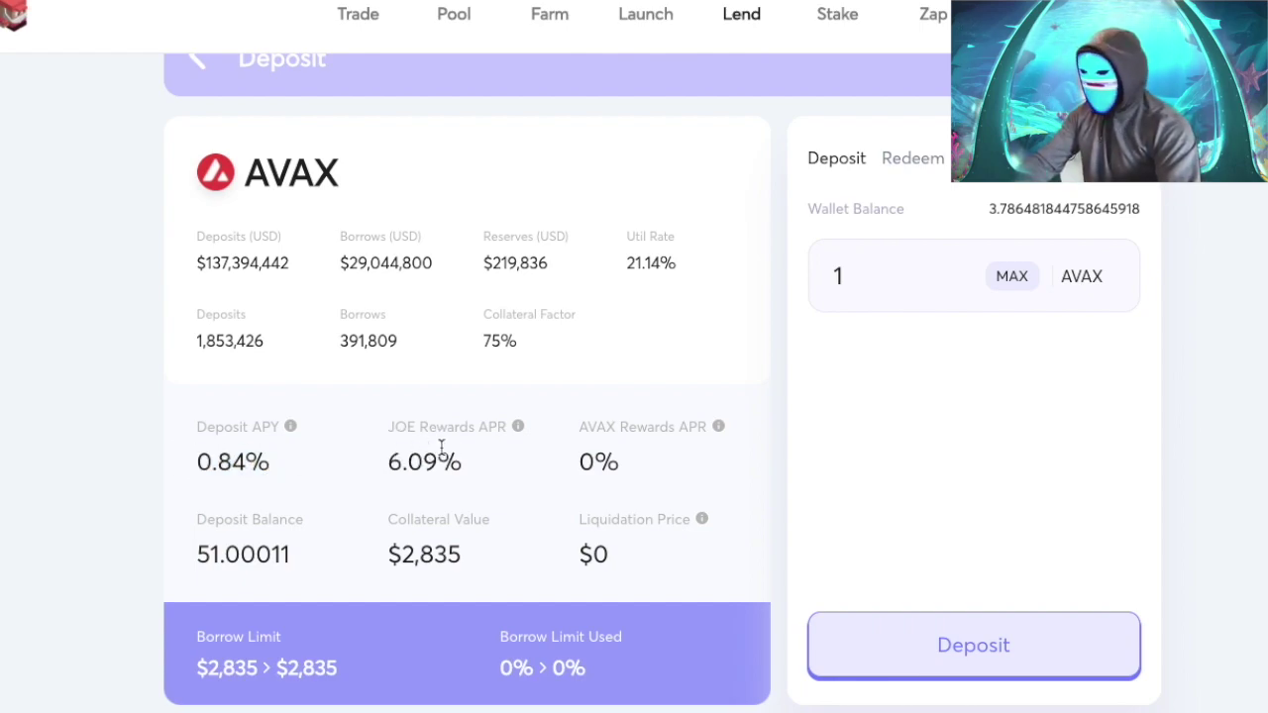
scroll(441, 447, down, 1)
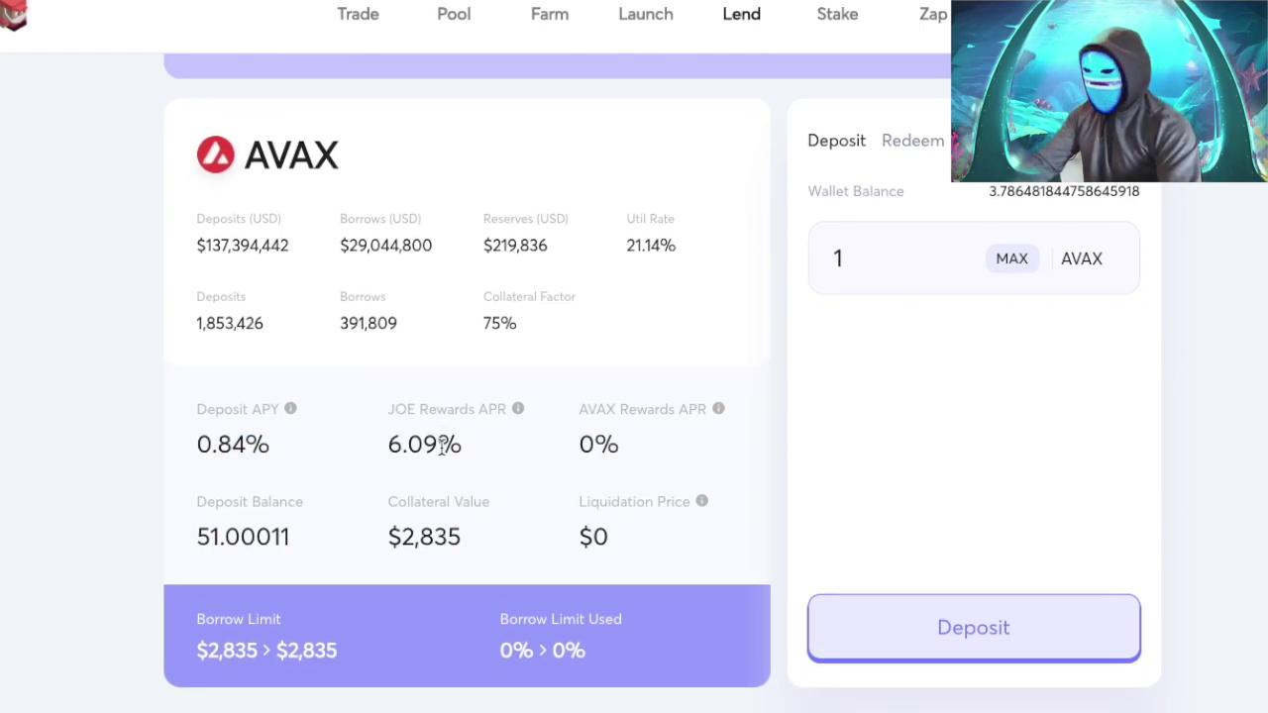
scroll(442, 447, up, 2)
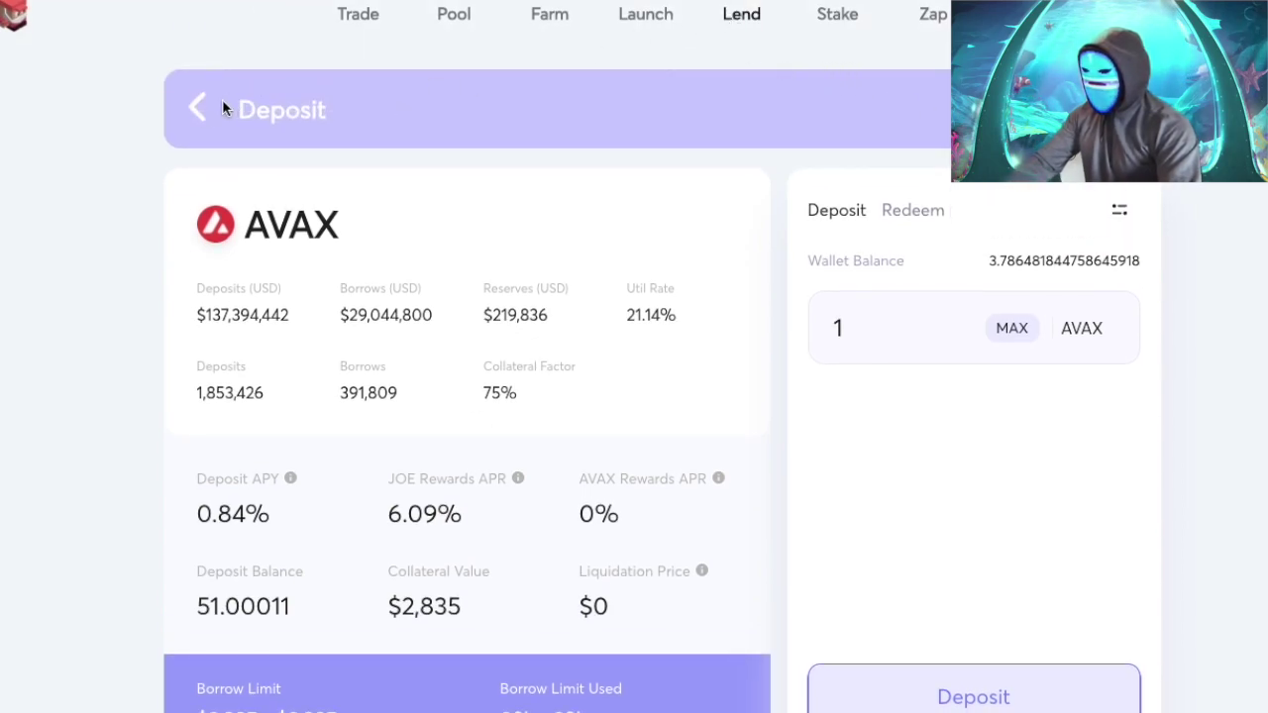
- Return to the lending overview and examine the JOE Rewards, the supply balance and the AVAX deposit and borrow markets
click(196, 111)
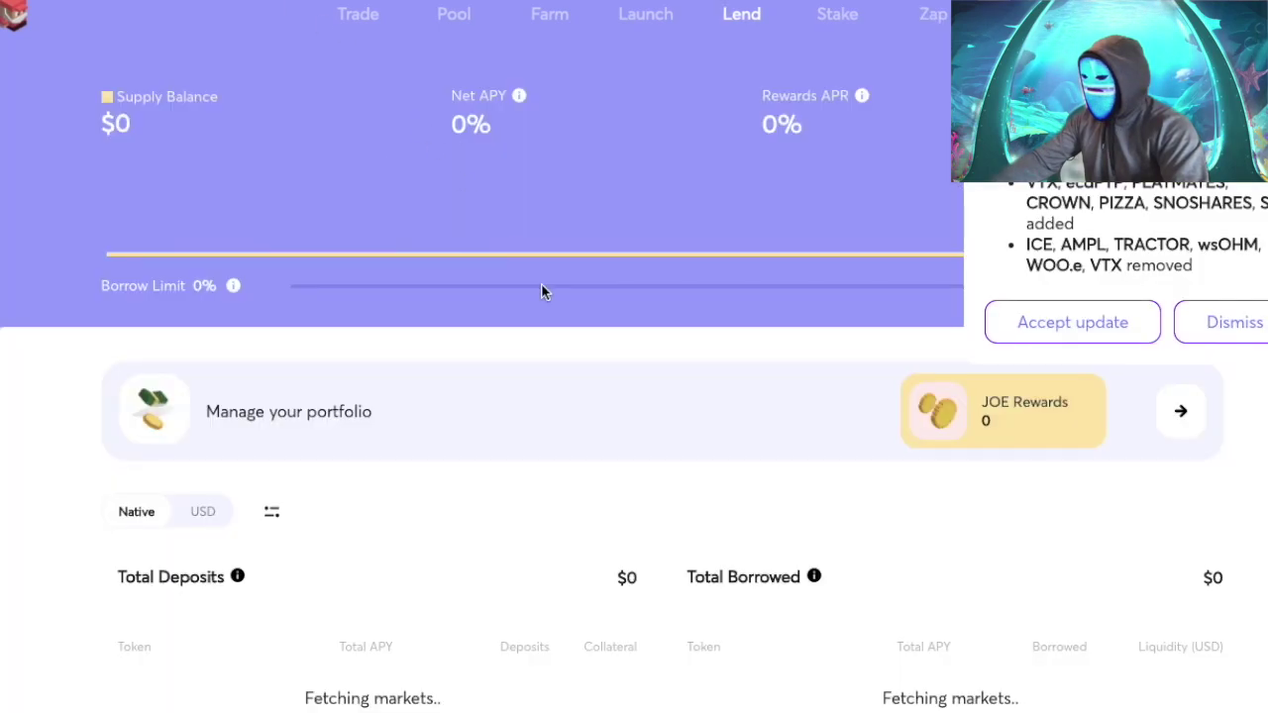
click(1014, 433)
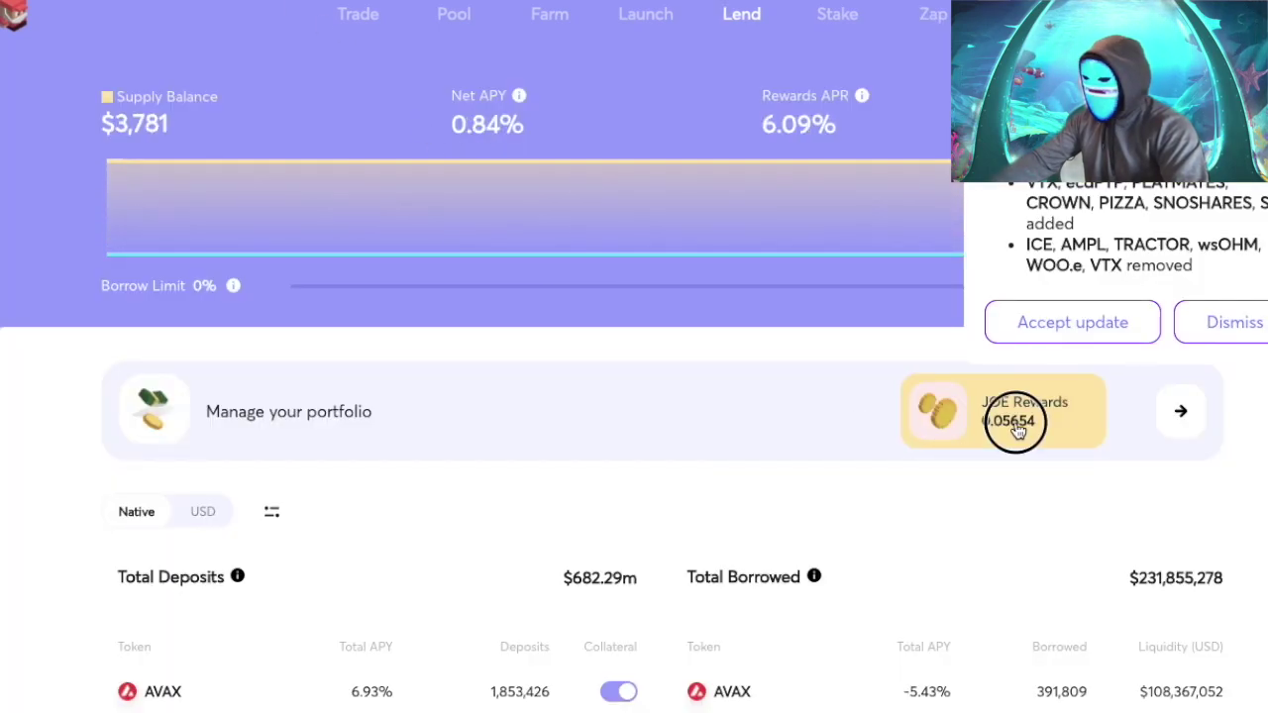
scroll(592, 547, down, 1)
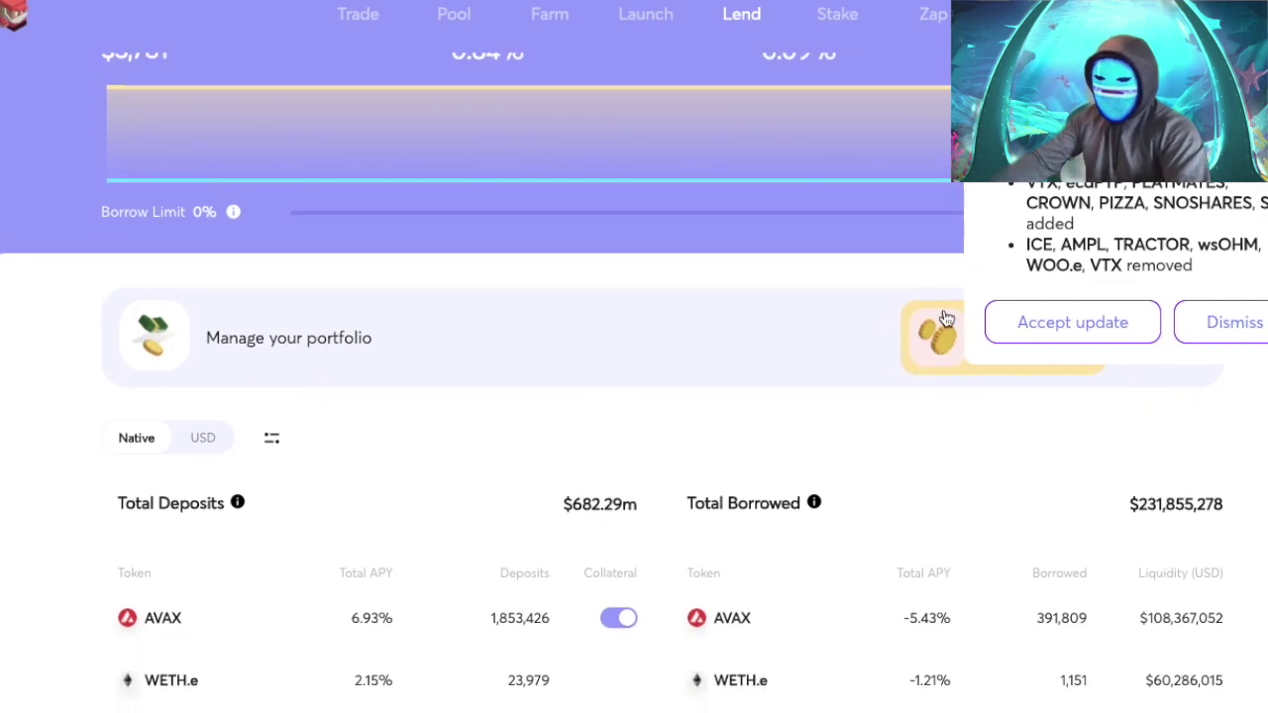
scroll(664, 559, down, 2)
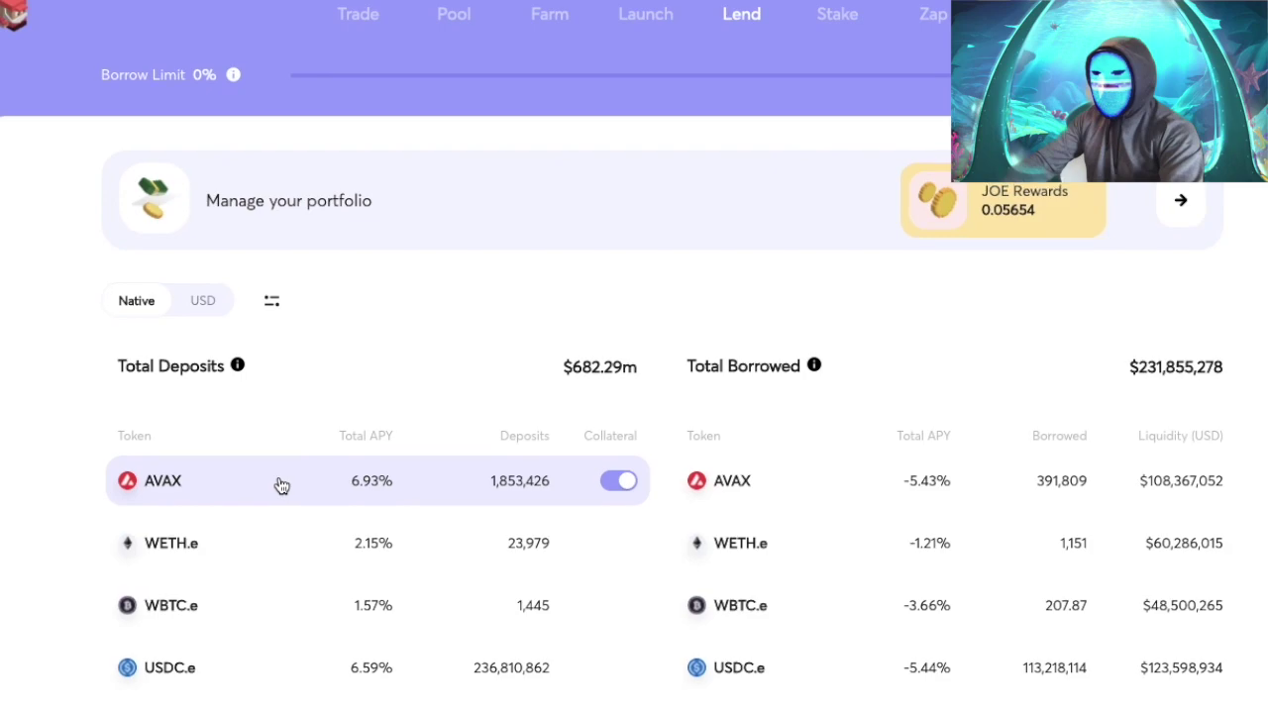
scroll(282, 470, up, 1)
scroll(682, 235, up, 2)
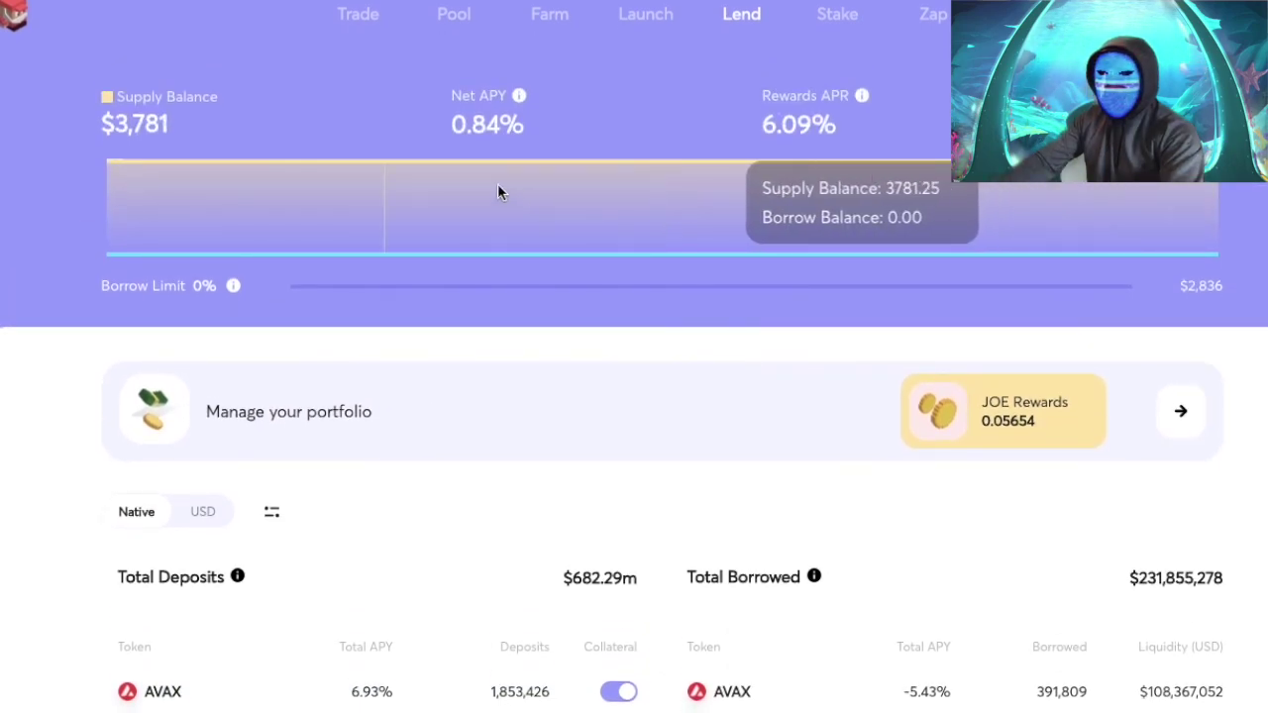
scroll(627, 277, down, 1)
scroll(627, 285, down, 4)
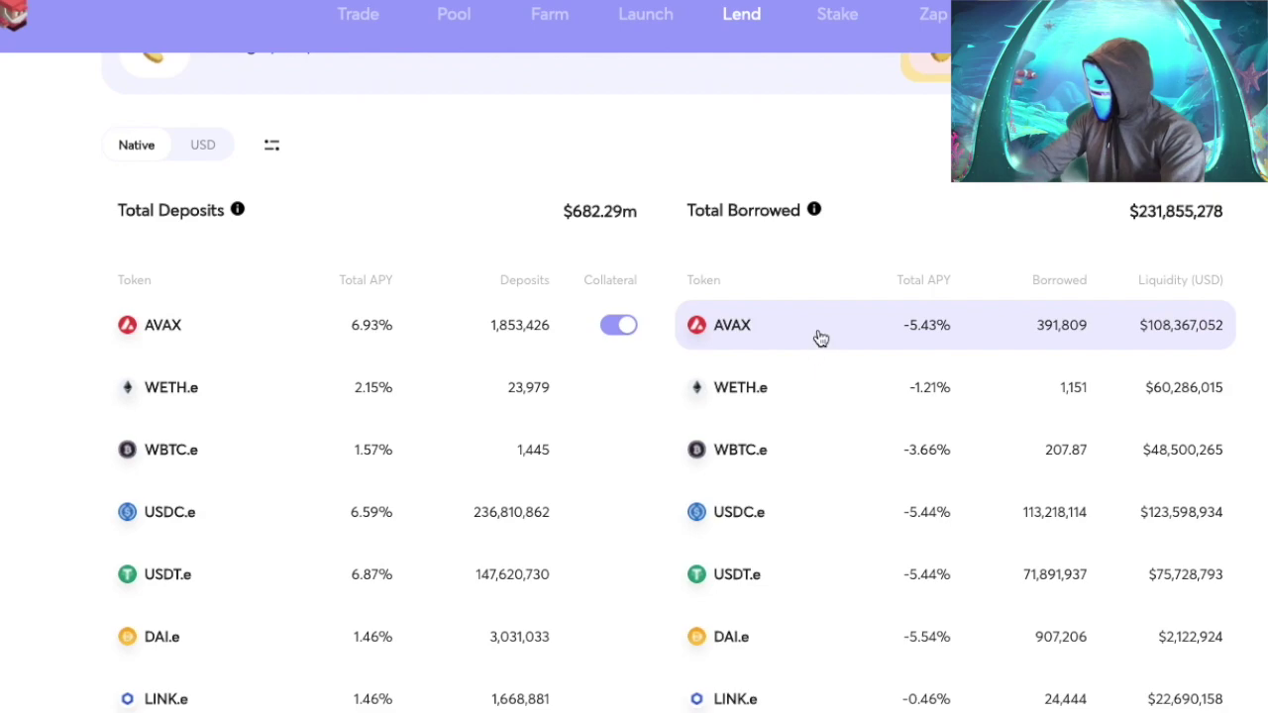
- Open the borrow details for AVAX and highlight the borrow limit
click(818, 337)
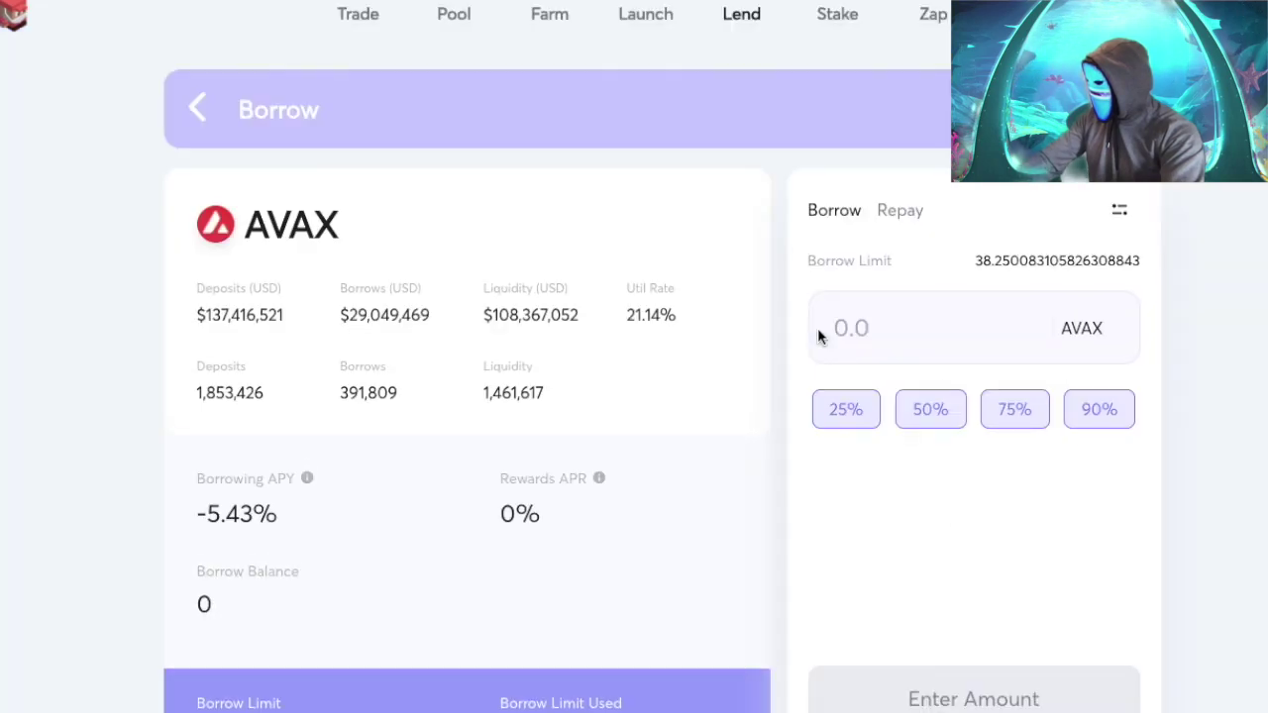
drag(976, 260, 1009, 261)
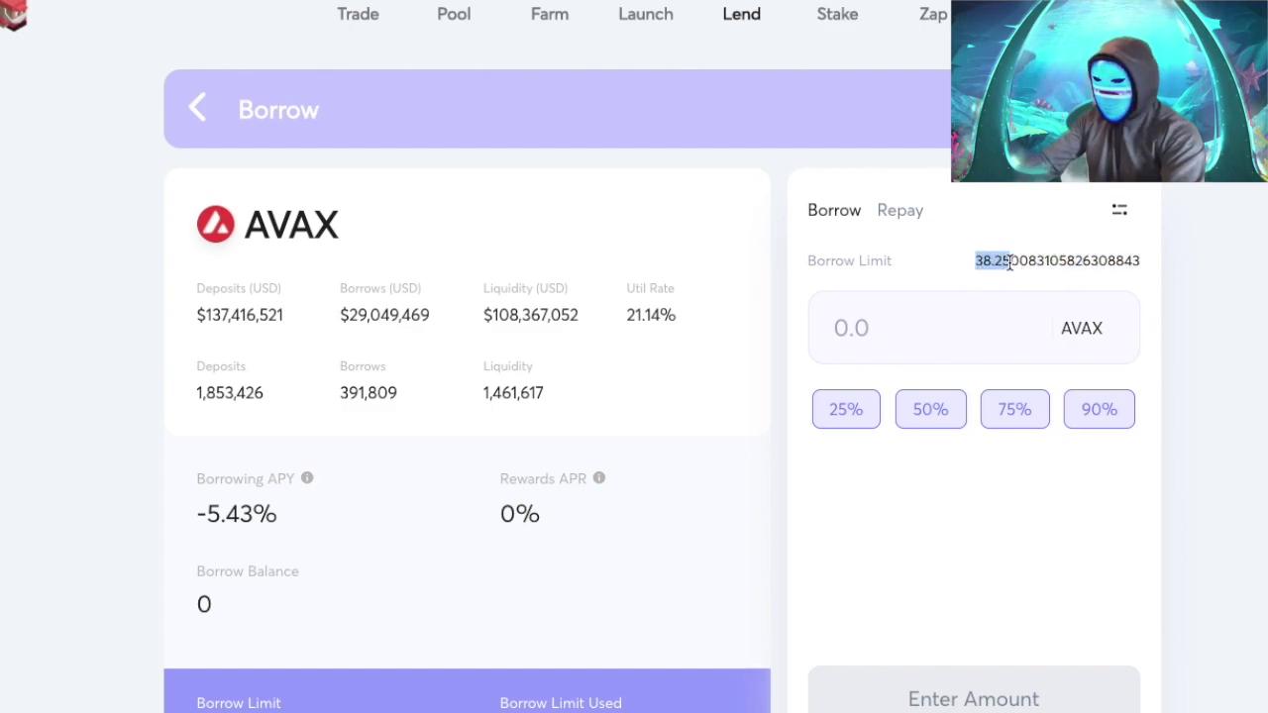
click(978, 261)
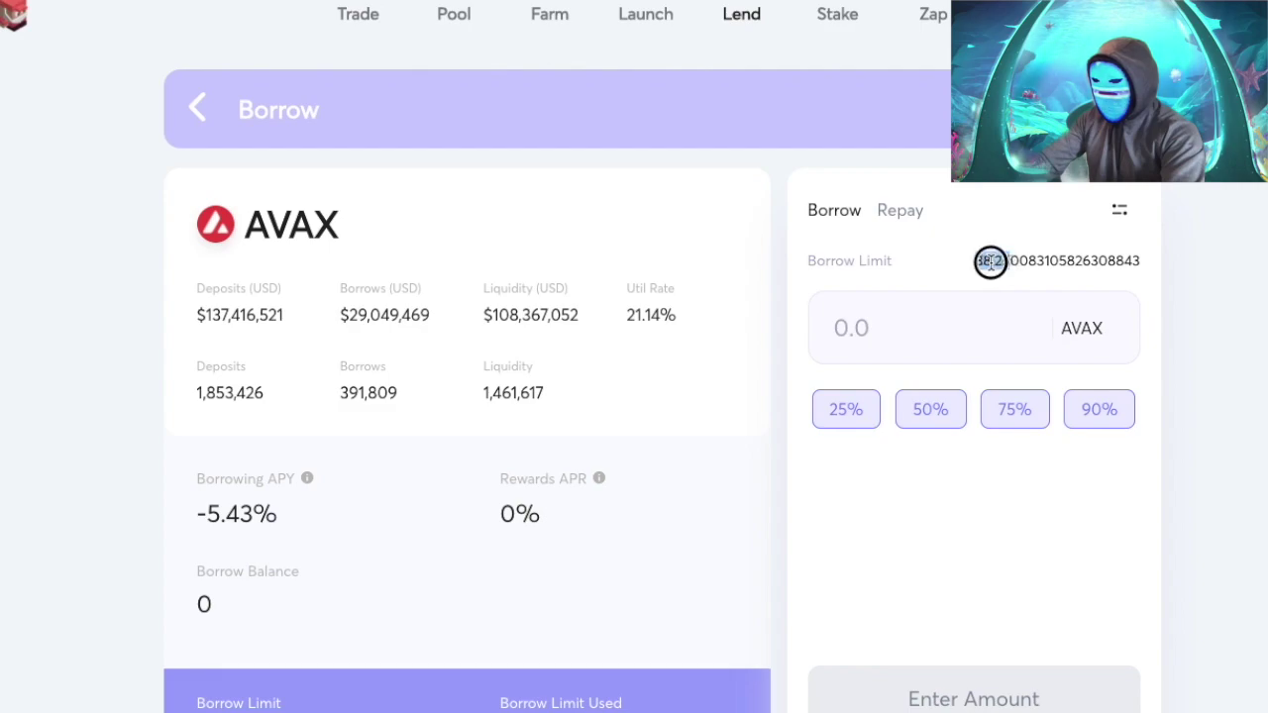
drag(1007, 263, 959, 270)
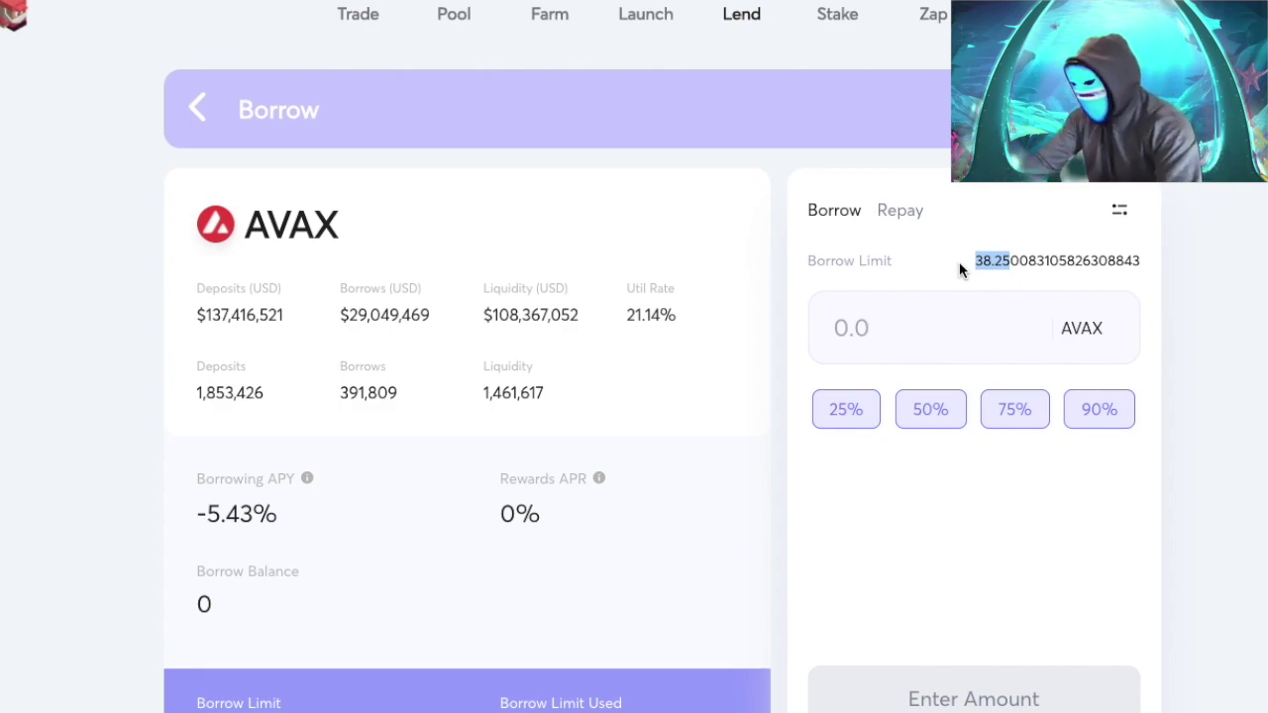
click(976, 258)
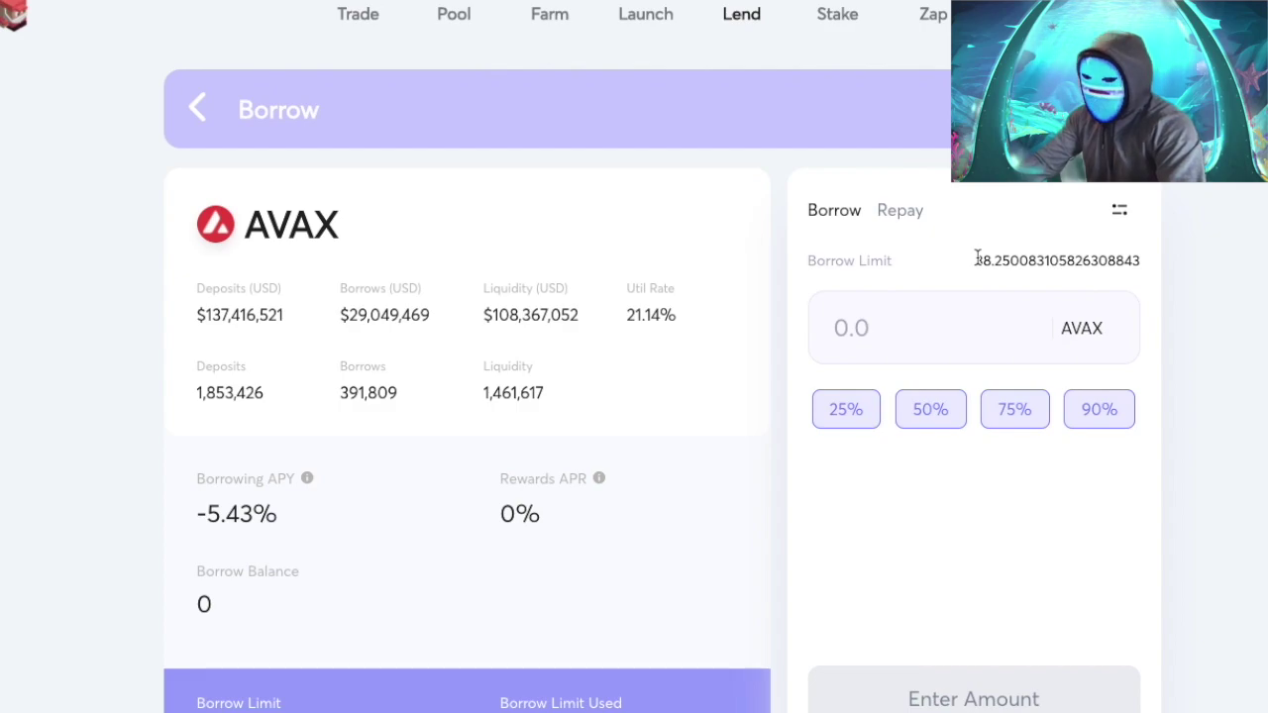
double_click(1134, 258)
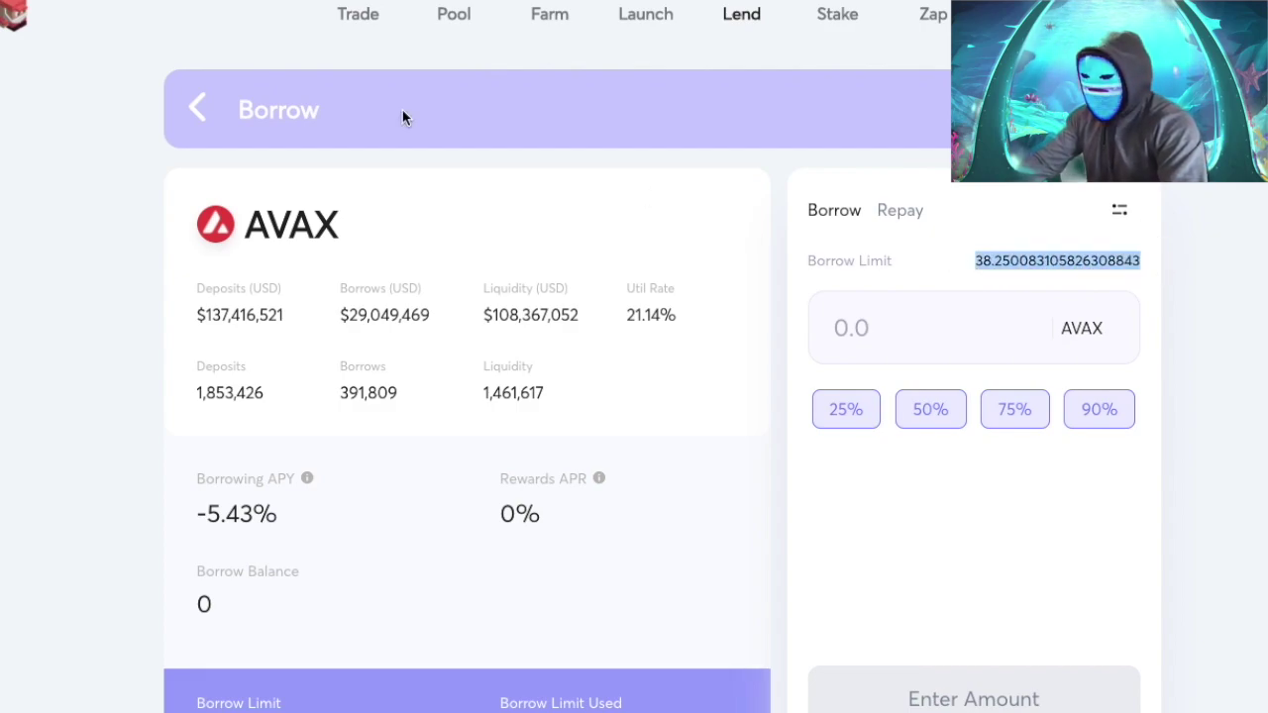
- Go back to the lending overview and open the portfolio page to review the account assets and JOE Rewards
click(197, 108)
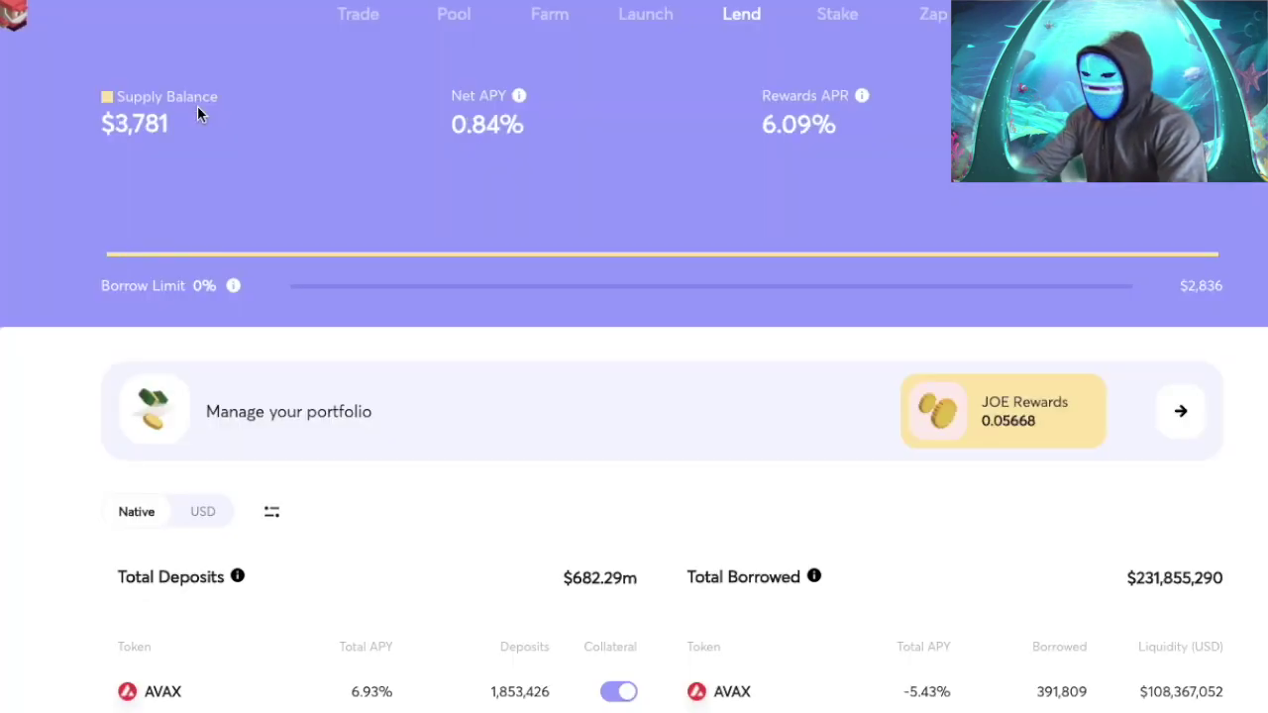
scroll(623, 351, down, 1)
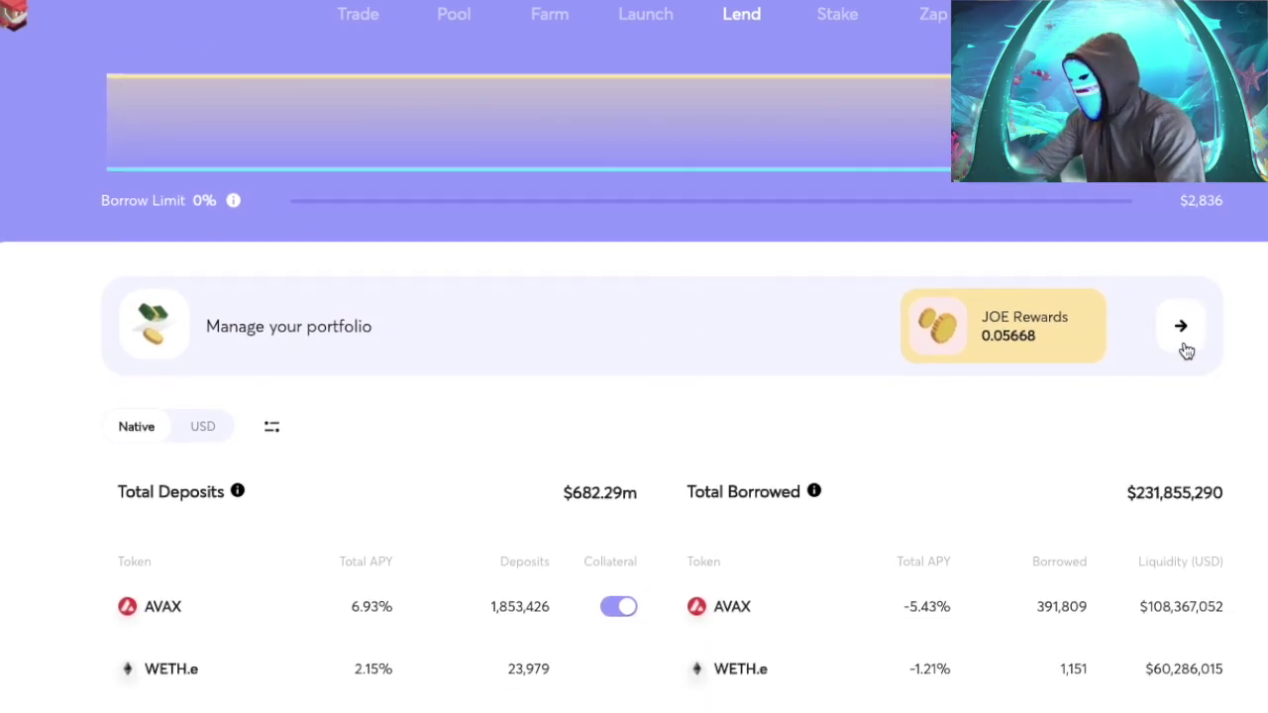
click(1185, 346)
scroll(1183, 341, down, 3)
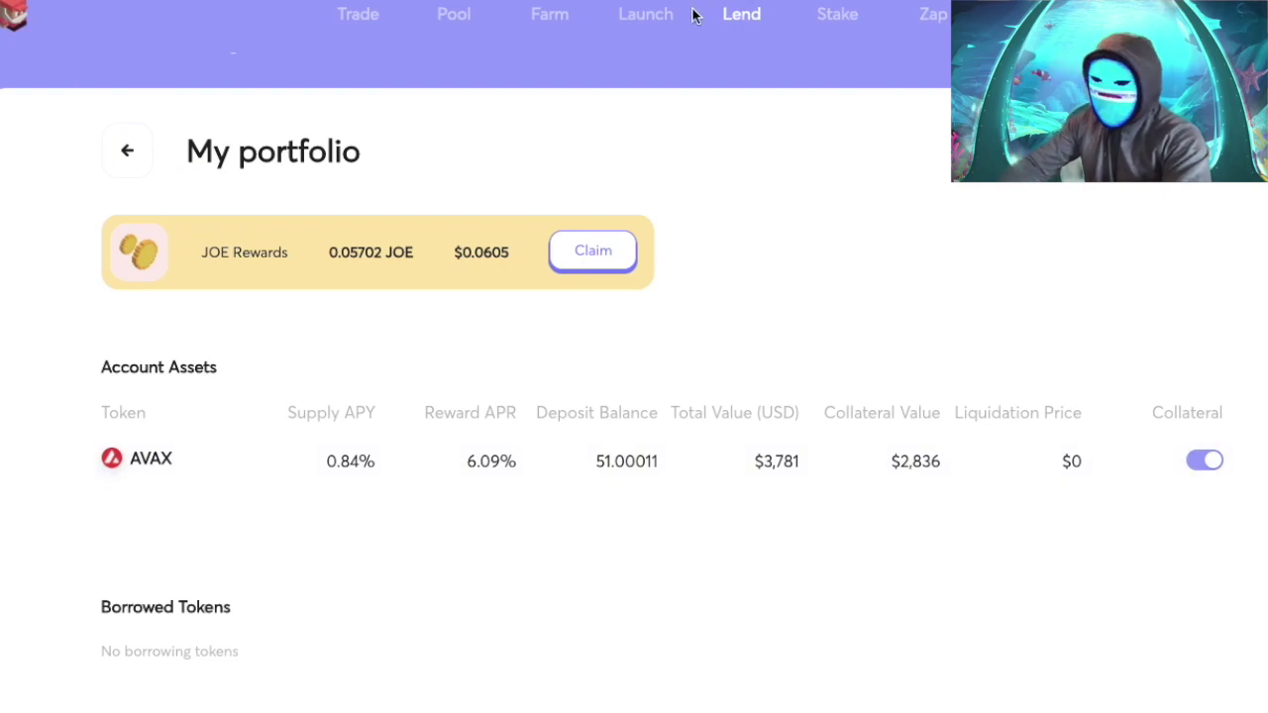
- Leave the portfolio for the lending overview and view the AVAX borrow details, followed by the AVAX deposit details
click(738, 18)
scroll(912, 355, down, 3)
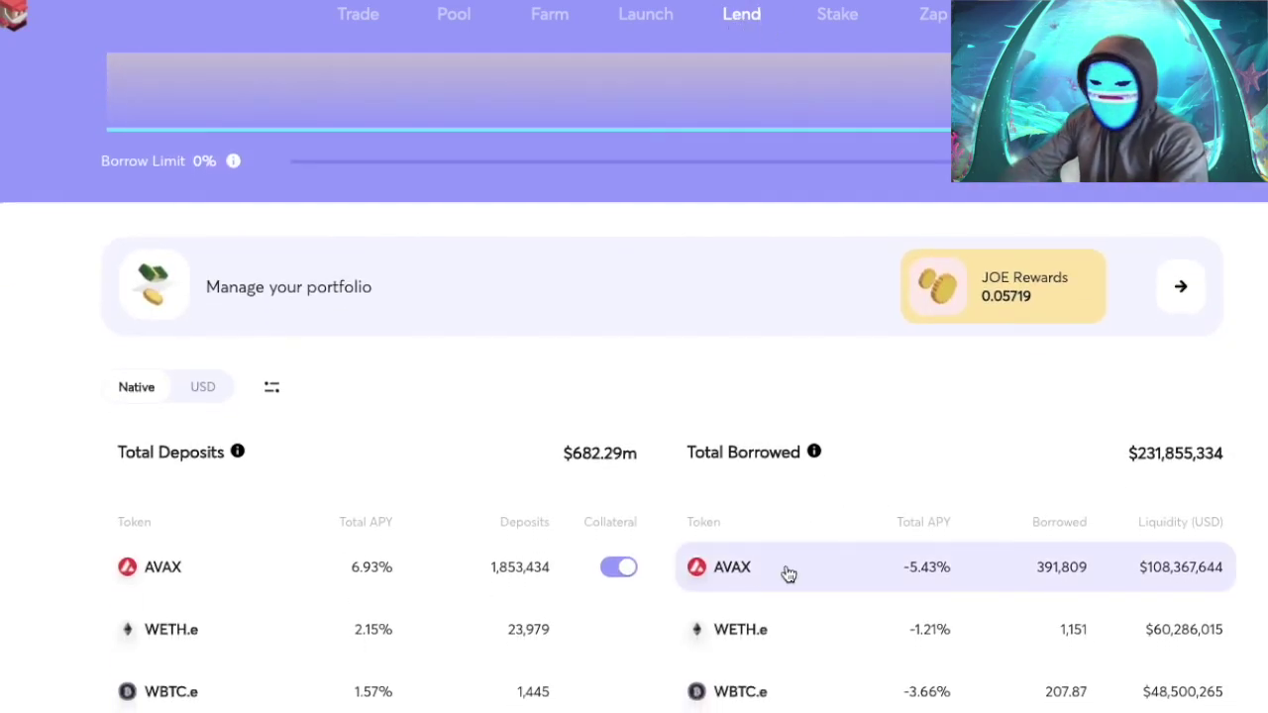
click(790, 574)
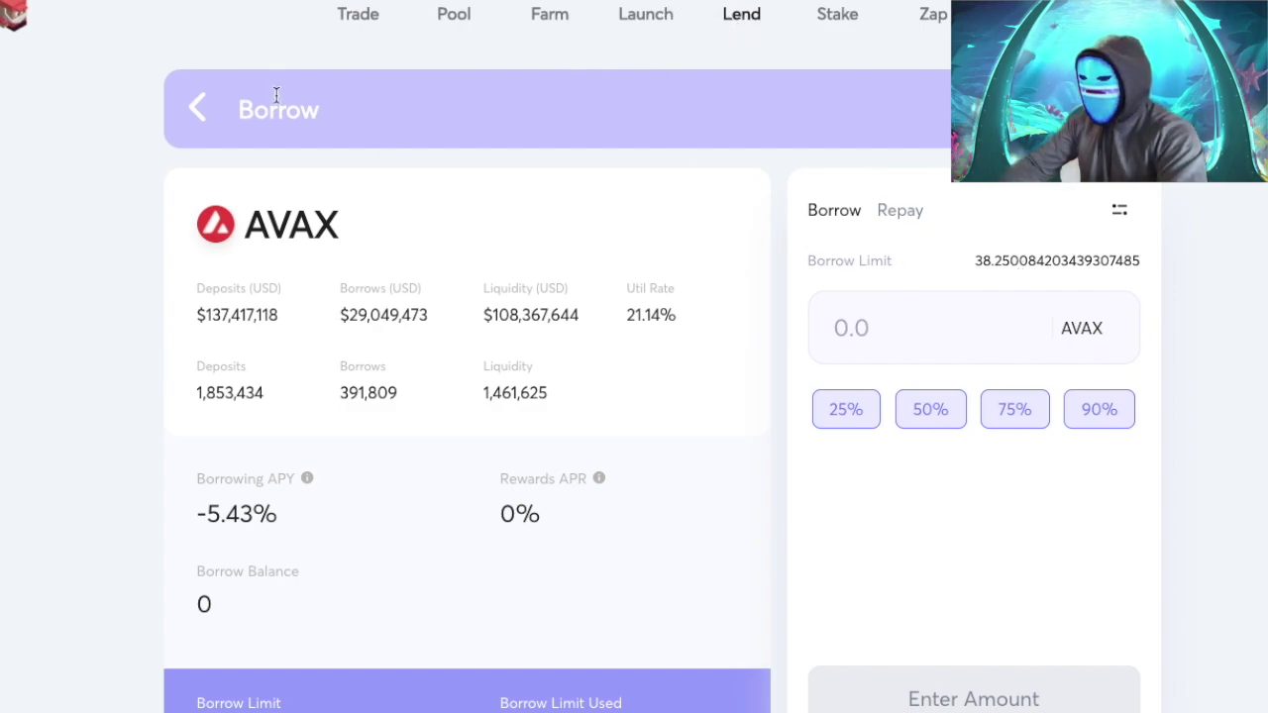
click(197, 110)
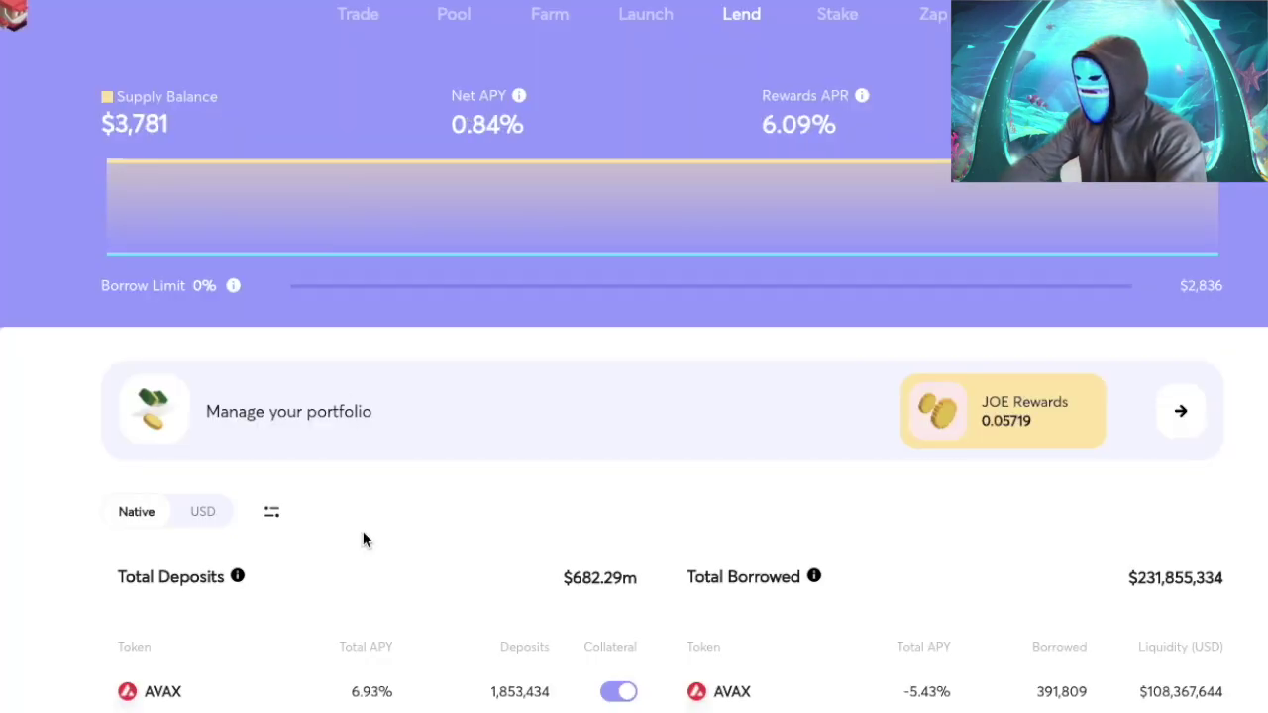
scroll(386, 550, down, 1)
click(451, 585)
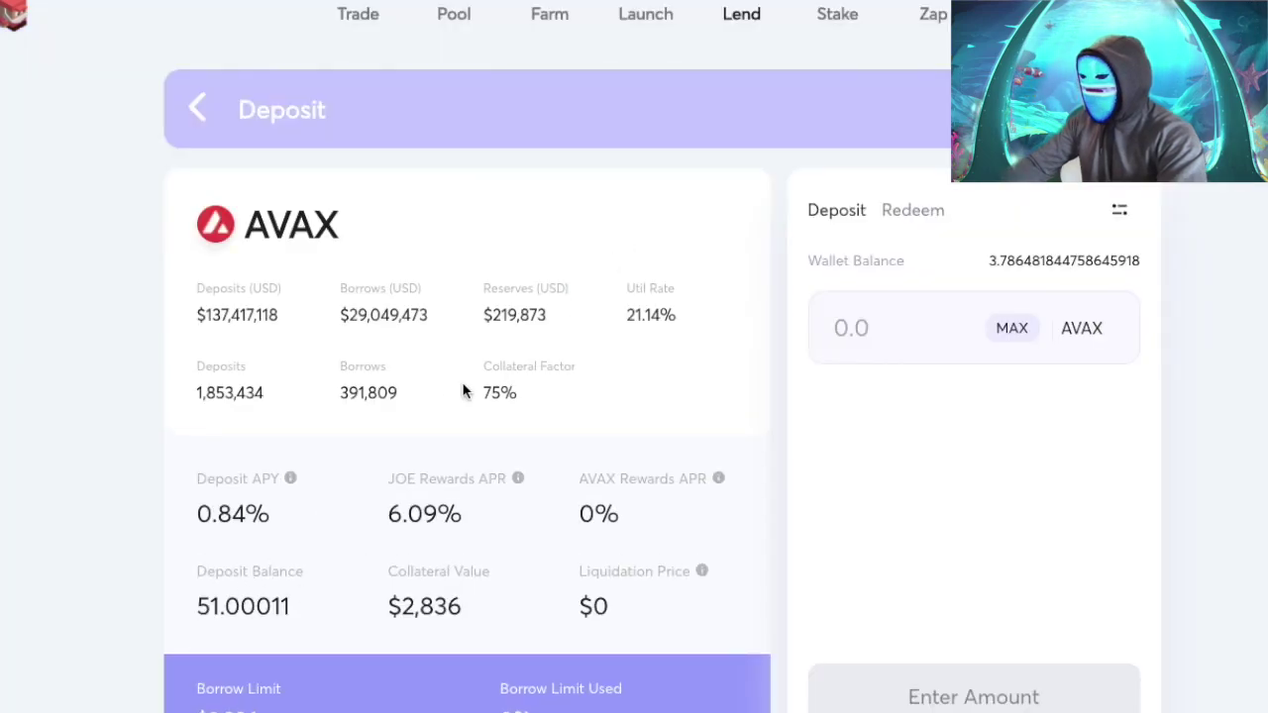
- Reopen the AVAX borrow details from the lending overview and highlight the full borrow limit amount
click(728, 18)
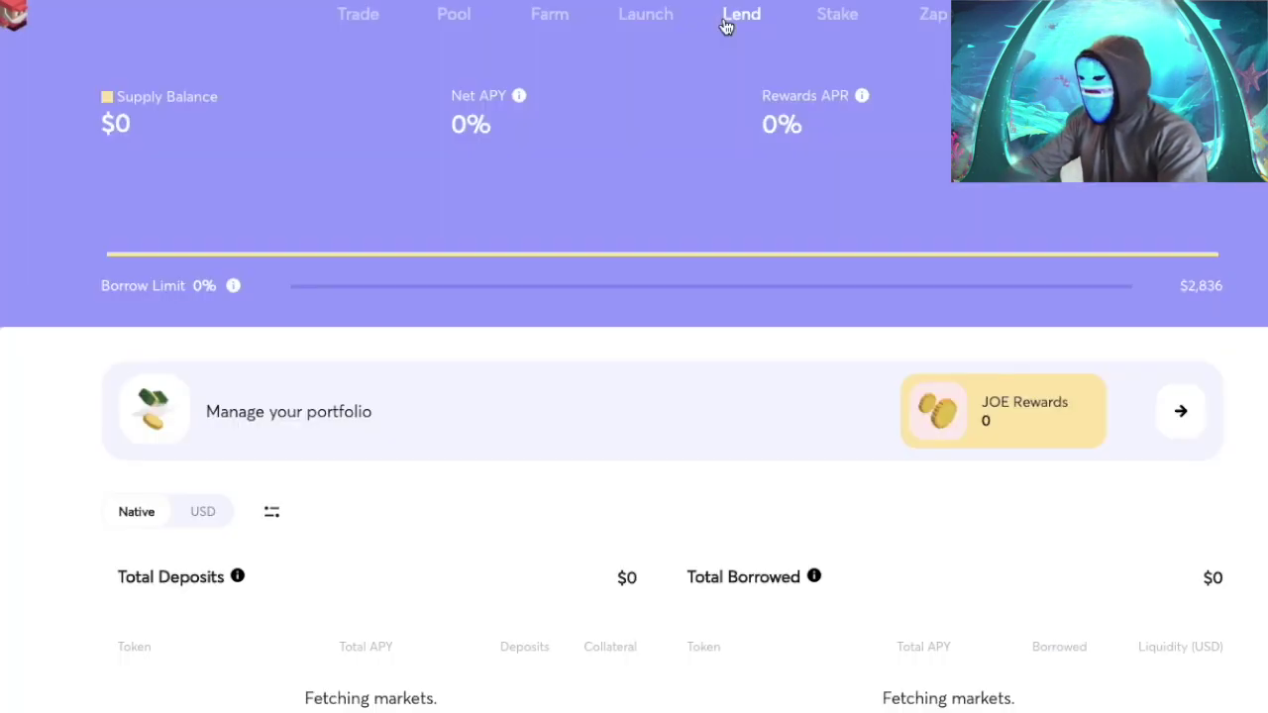
click(821, 673)
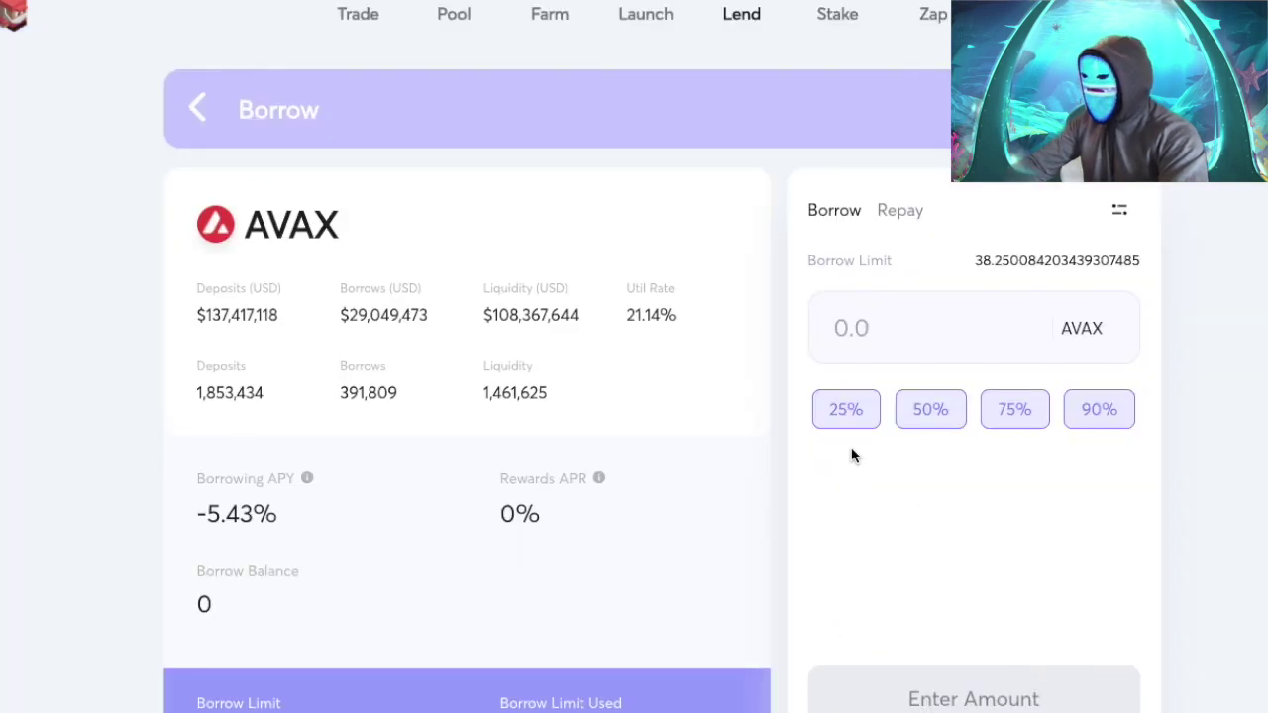
mouse_move(975, 256)
mouse_down()
mouse_move(1116, 257)
mouse_move(958, 265)
mouse_up()
click(1130, 258)
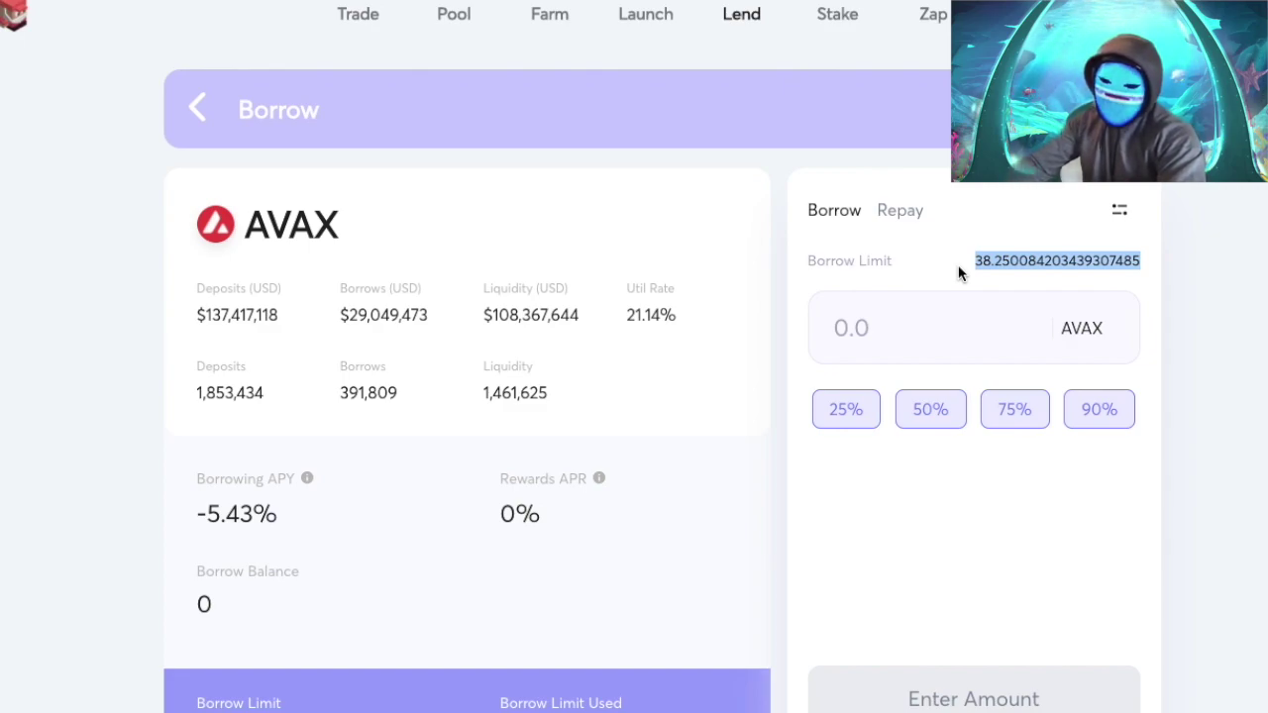
drag(963, 269, 1141, 280)
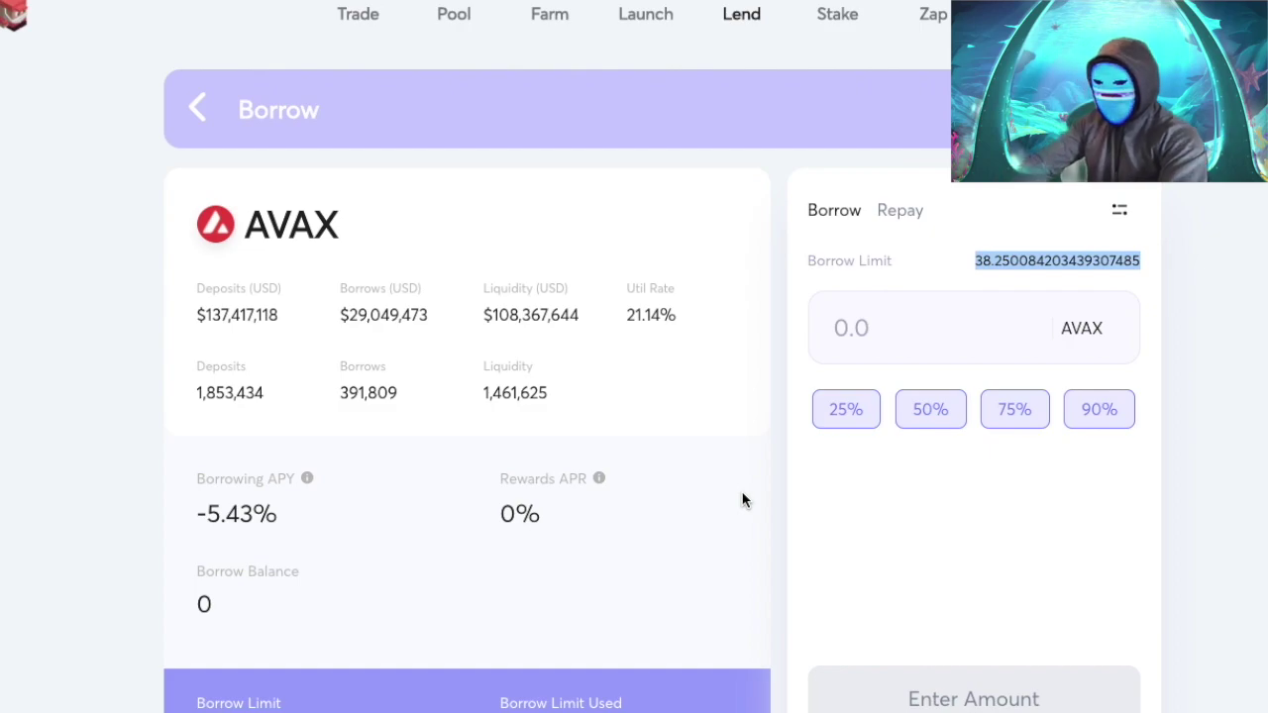
- Highlight the borrow limit amount once more in the AVAX borrow details
click(966, 262)
drag(967, 263, 1038, 251)
click(1017, 263)
double_click(1015, 264)
- Return to the lending overview and open the AVAX deposit details to check the deposit balance and collateral value
click(742, 15)
scroll(335, 553, down, 2)
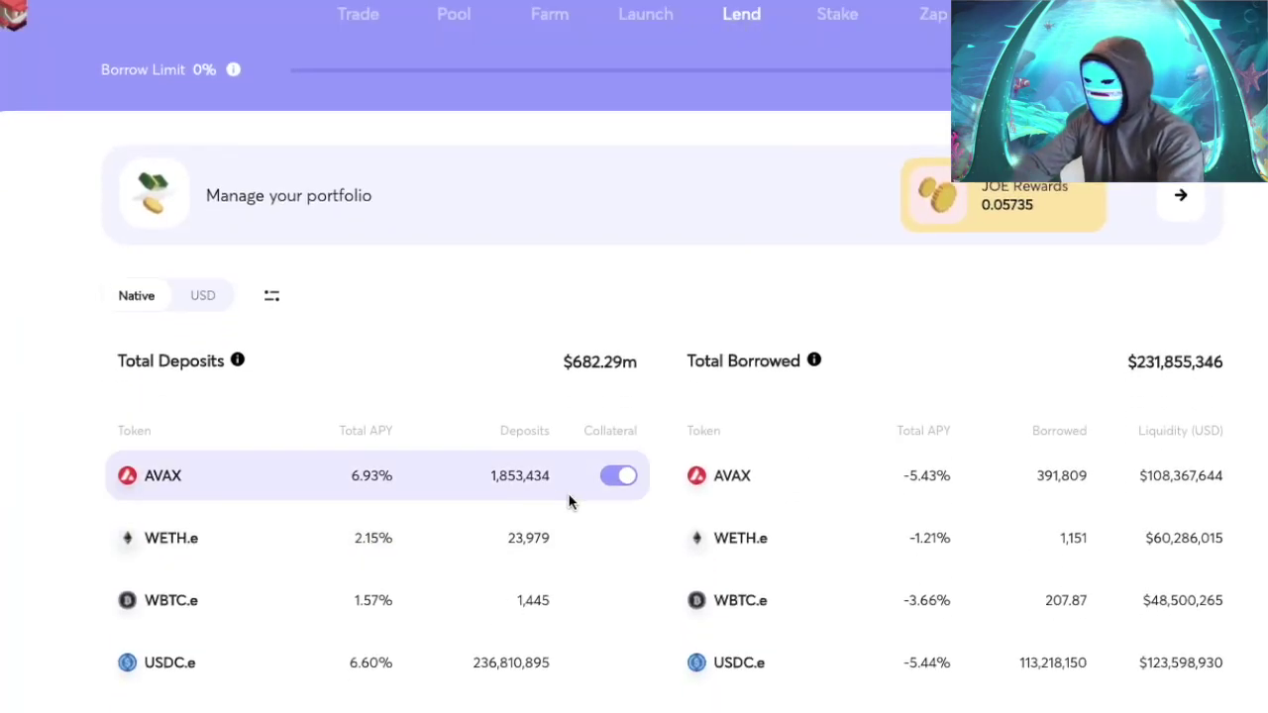
click(242, 477)
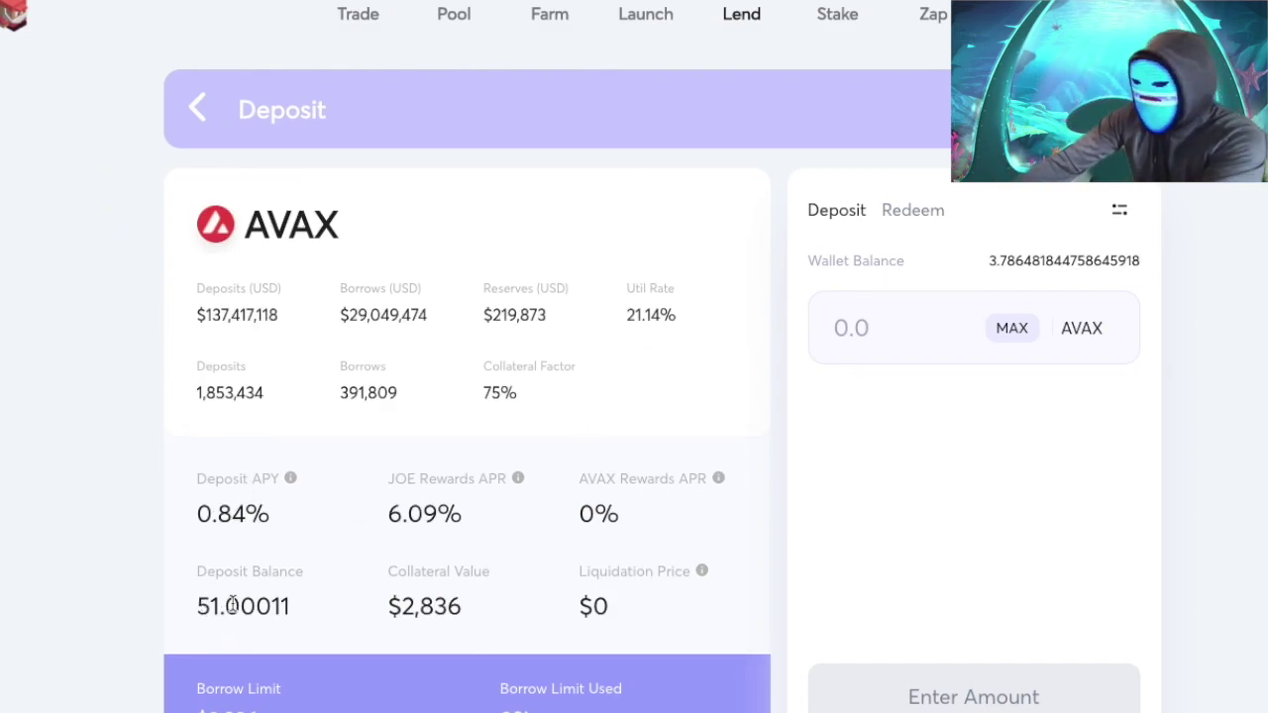
- Go back through the lending overview to the AVAX borrow details and highlight the entire borrow limit value
click(749, 20)
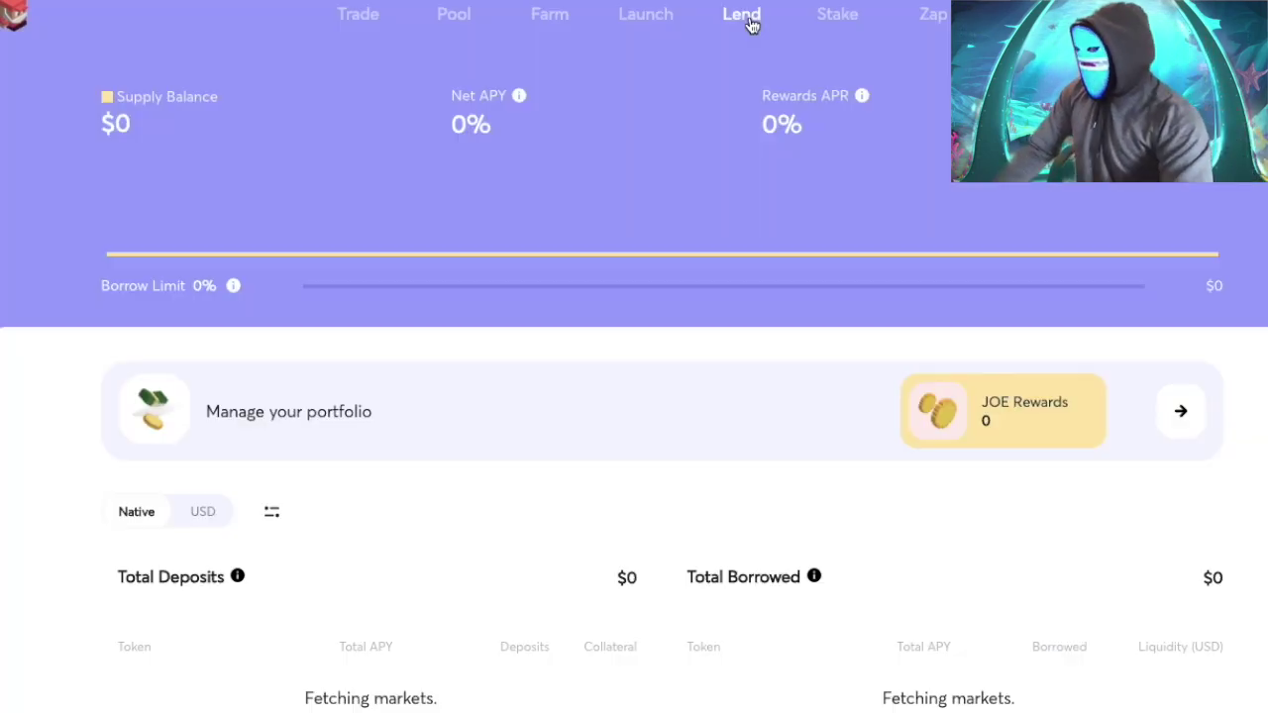
scroll(874, 410, down, 2)
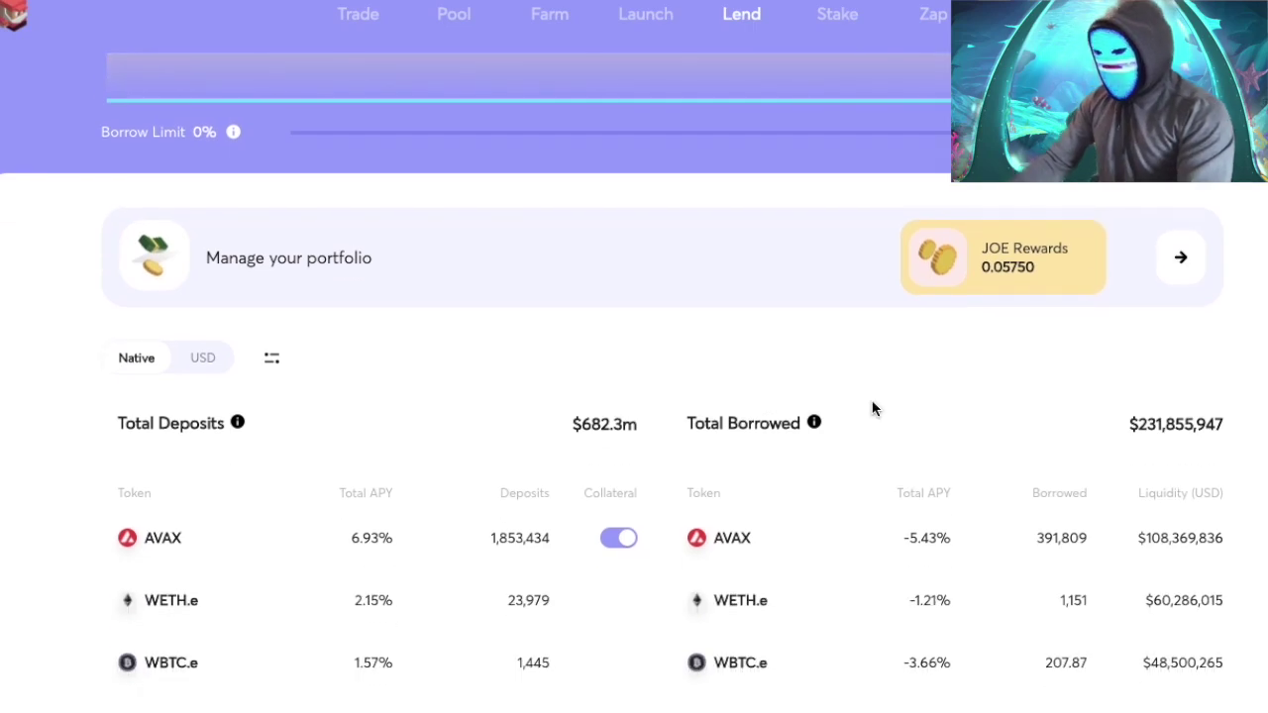
click(802, 550)
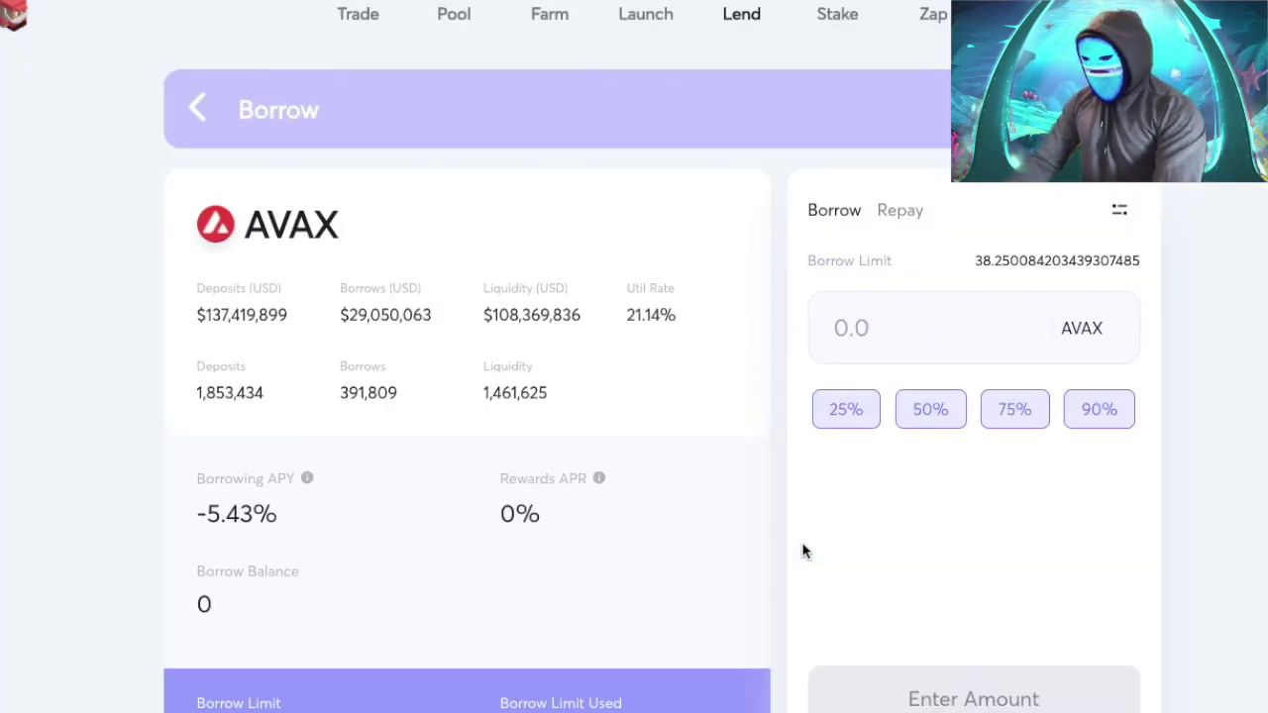
click(976, 266)
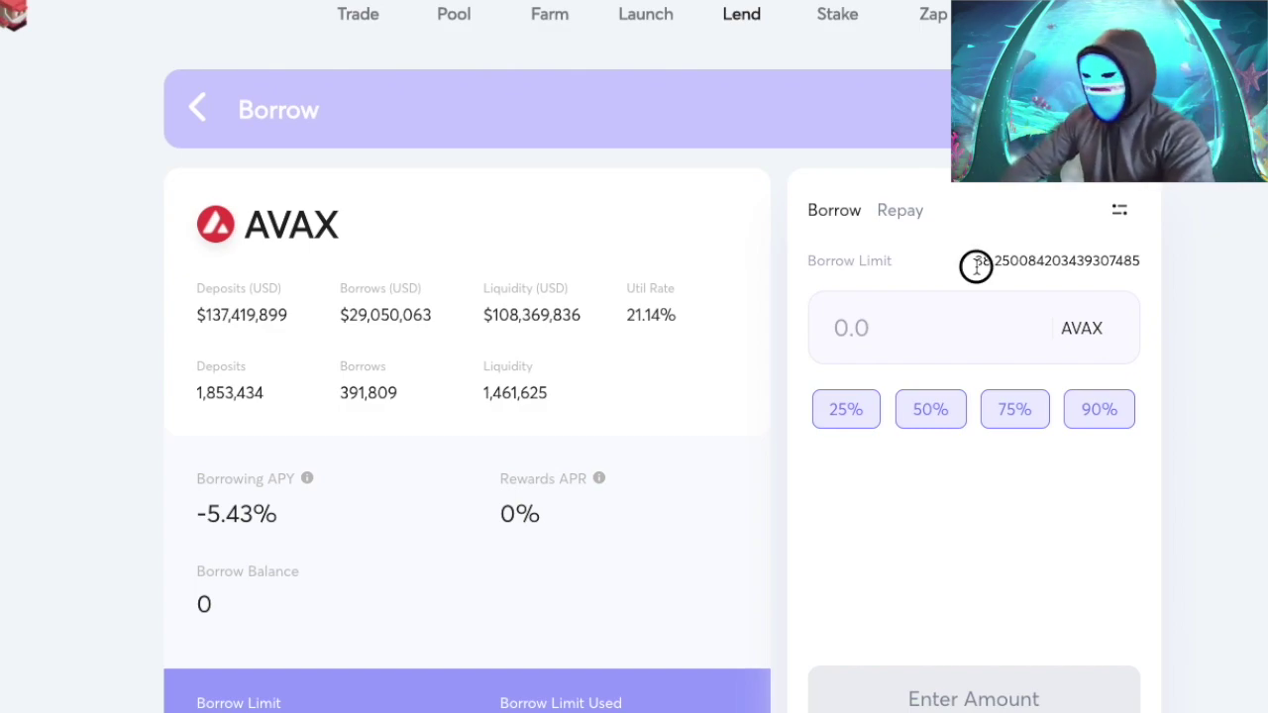
drag(975, 265, 1154, 258)
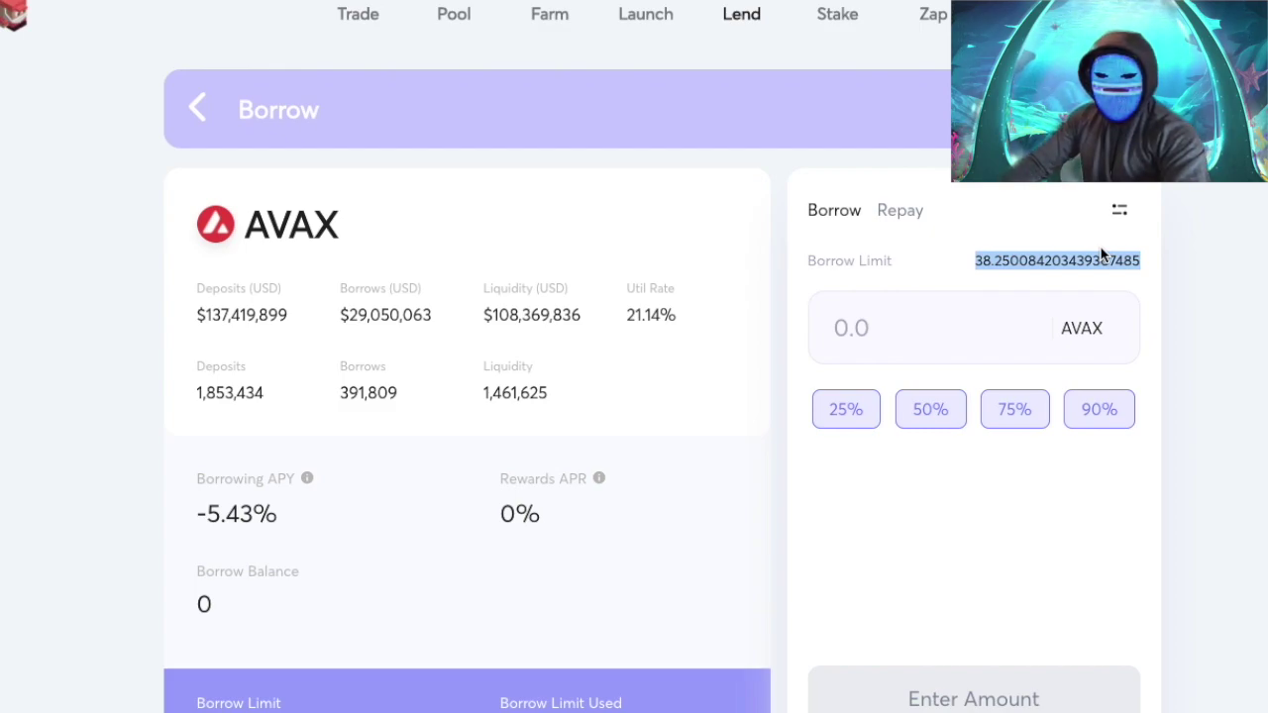
- Highlight the borrow limit line, followed by the AVAX deposits, borrows and liquidity token totals
click(973, 260)
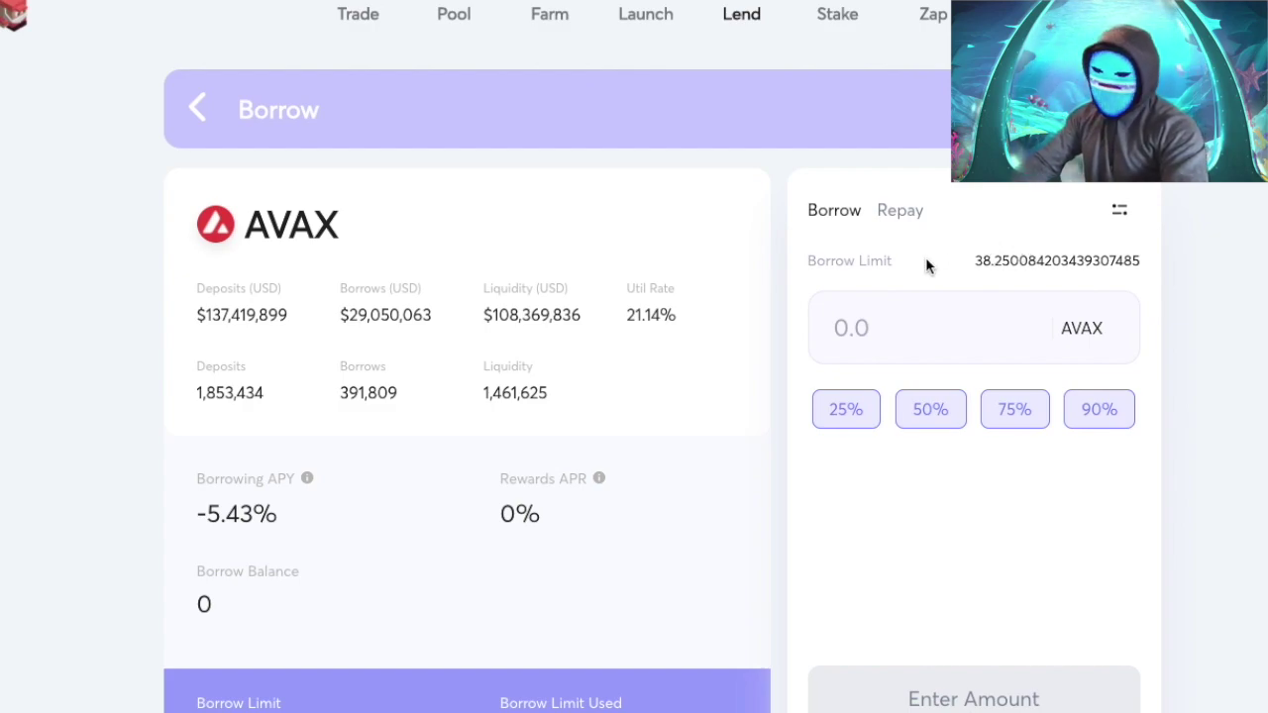
drag(807, 262, 1064, 257)
click(1102, 261)
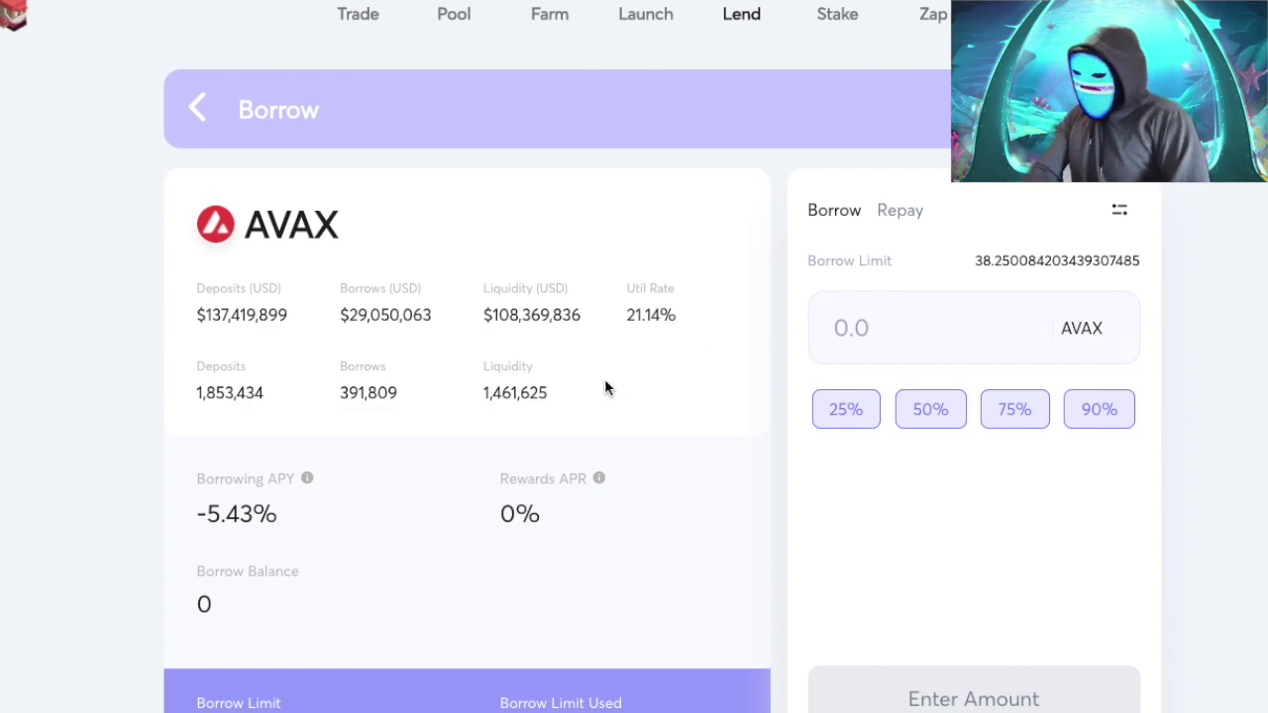
drag(650, 398, 306, 350)
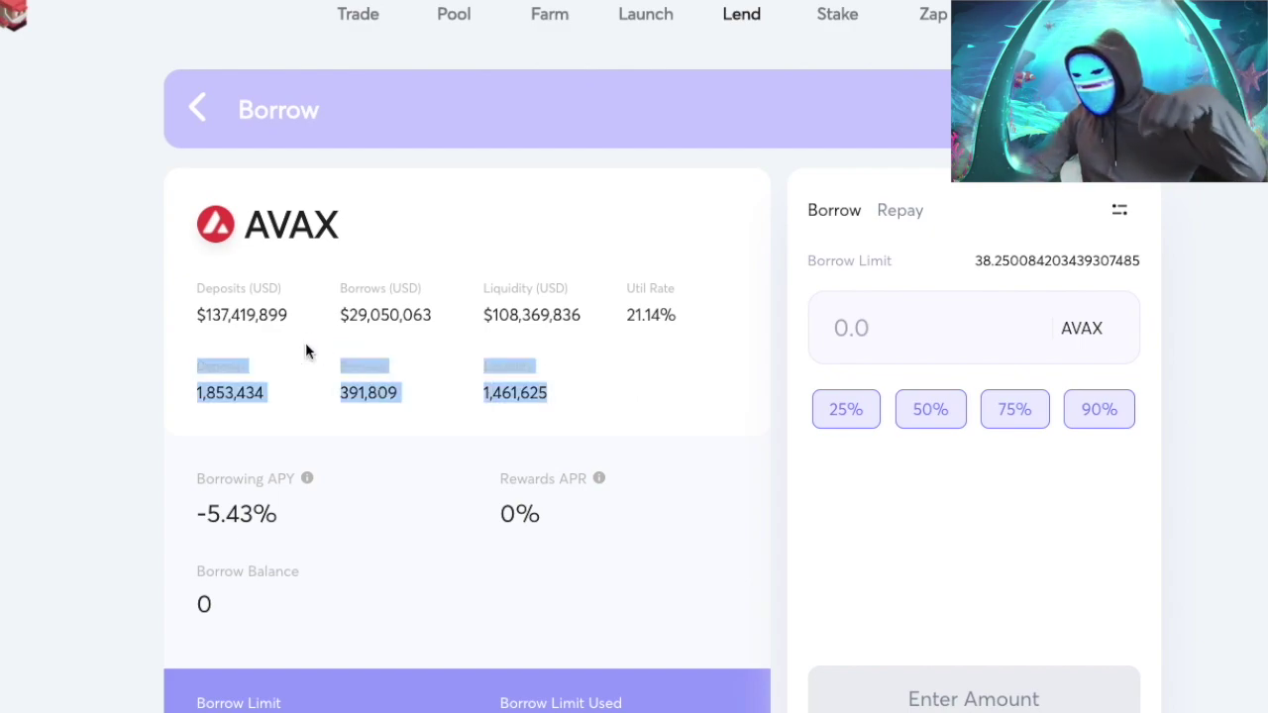
- Open the Launch page and filter the launches to Live to check for current token launches and the rJOE balance
click(644, 13)
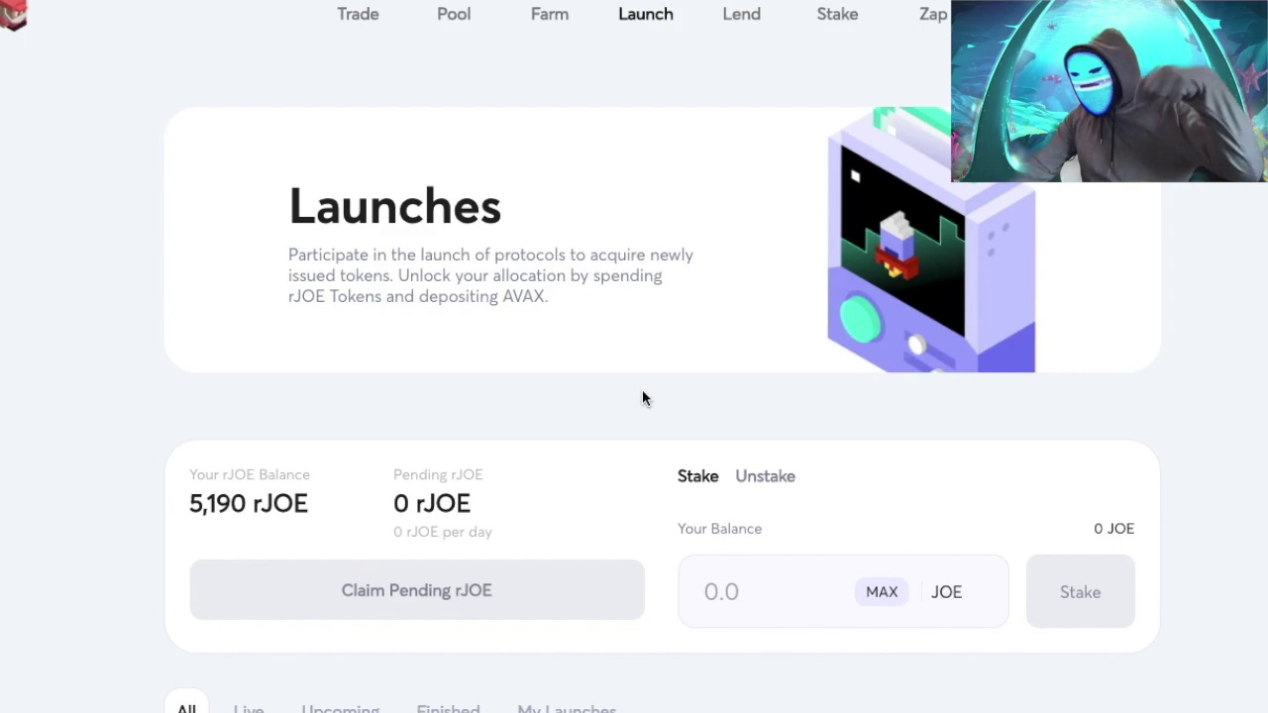
scroll(642, 399, down, 4)
click(248, 342)
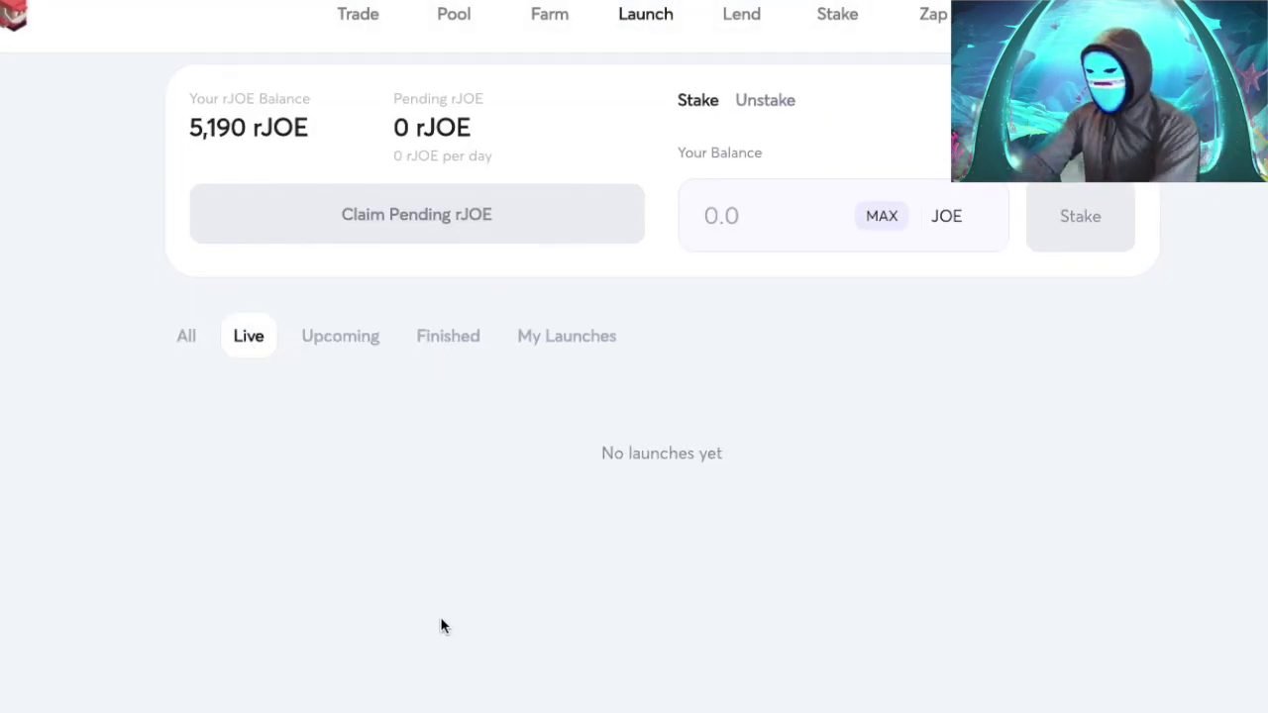
mouse_move(318, 123)
mouse_down()
mouse_move(96, 133)
mouse_move(331, 122)
mouse_up()
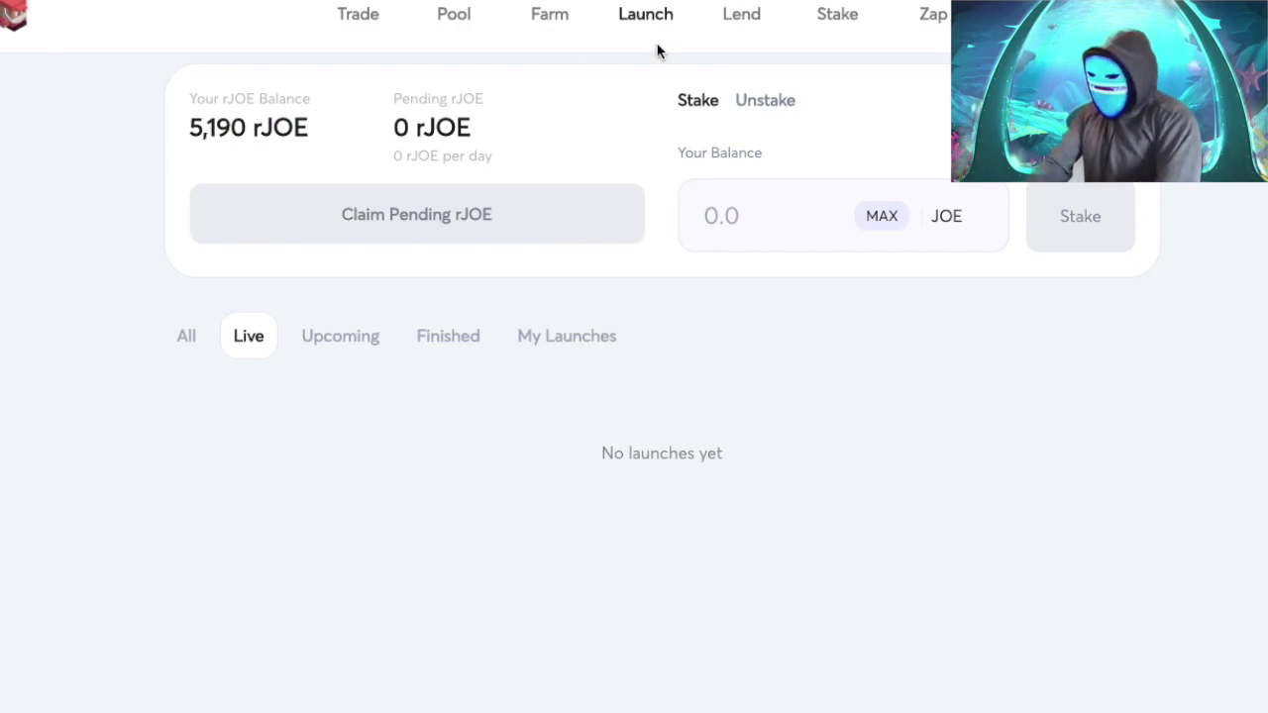
- Return to the lending overview and compare the deposit and borrow markets by token, total APY, amounts and liquidity
click(745, 18)
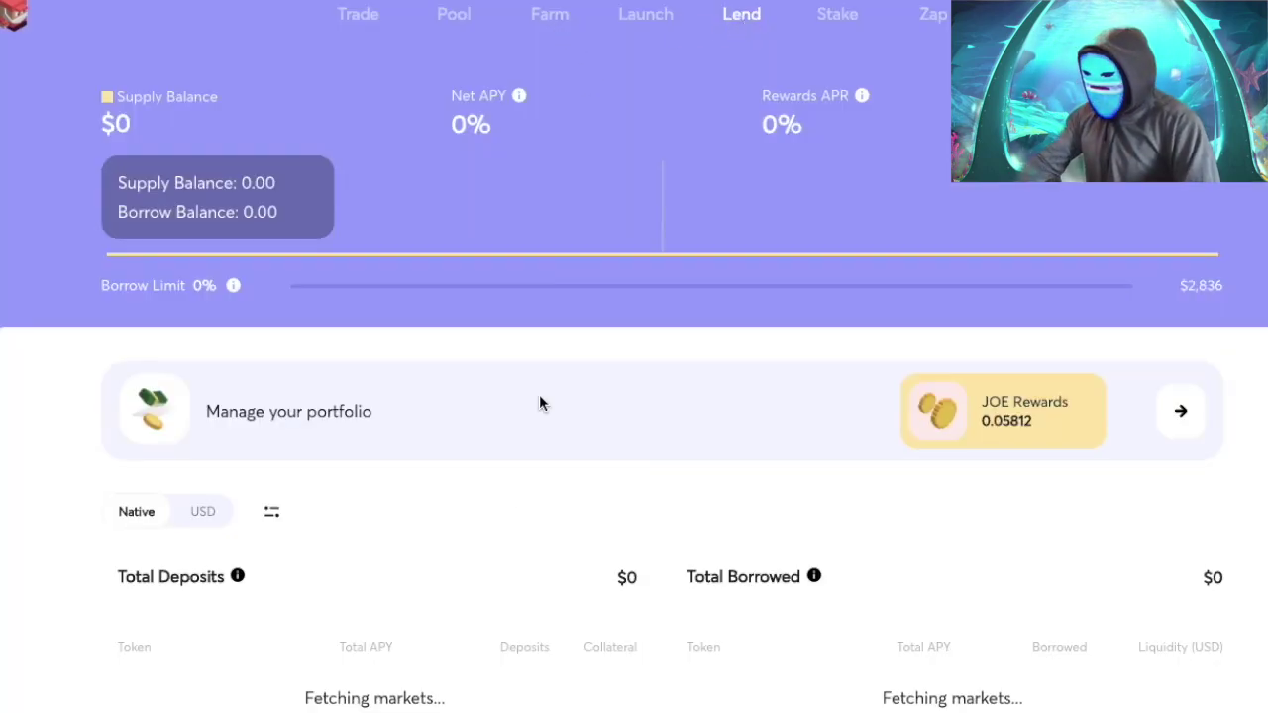
scroll(515, 466, down, 2)
scroll(507, 495, down, 1)
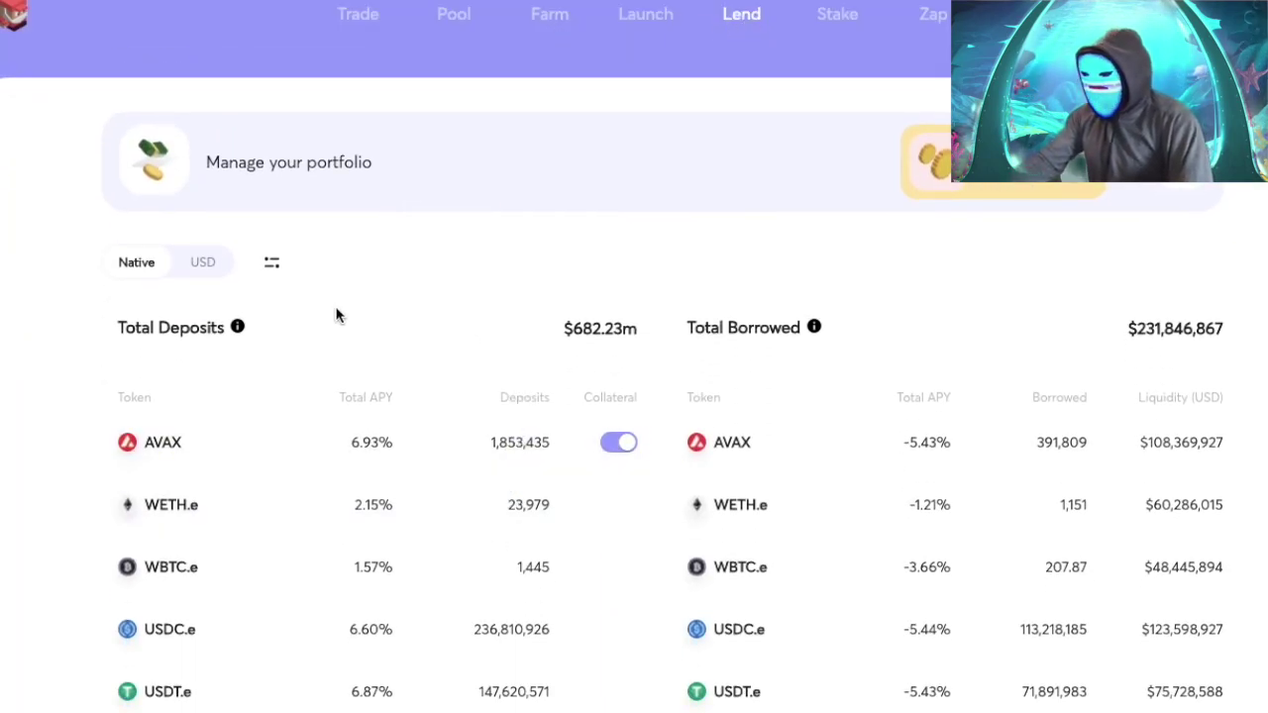
scroll(234, 446, down, 3)
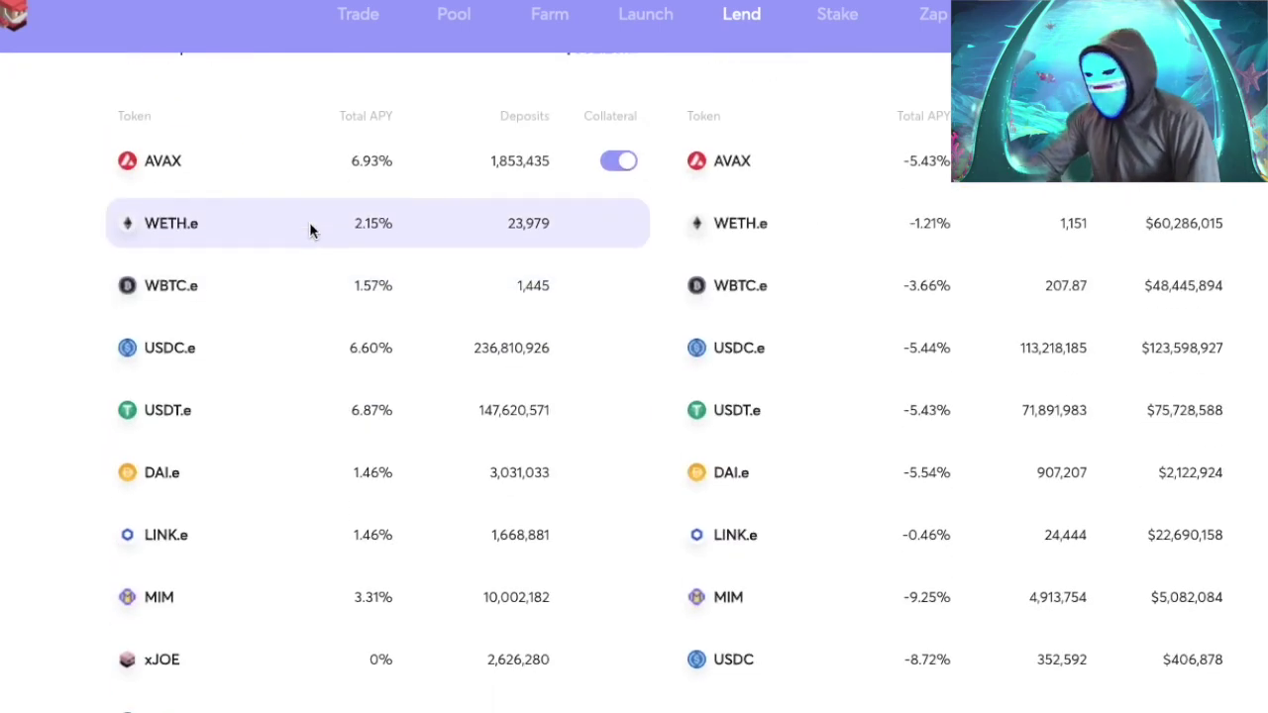
scroll(309, 141, up, 2)
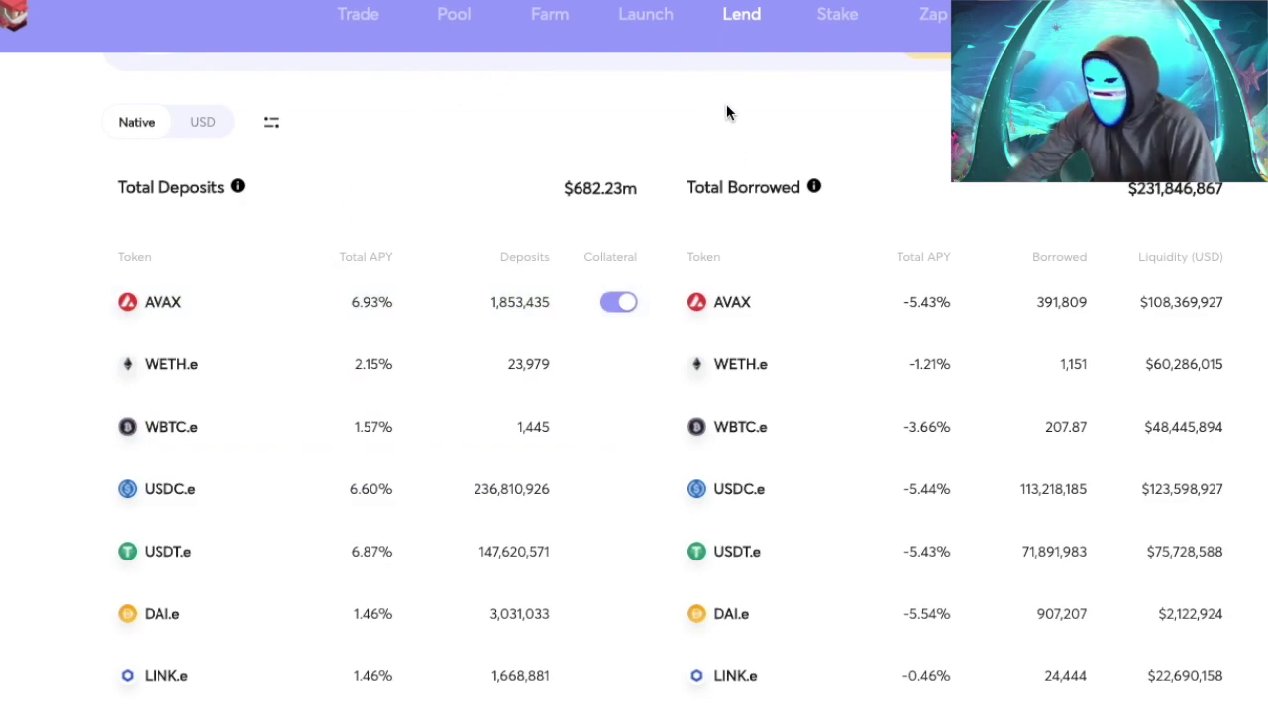
scroll(800, 625, down, 2)
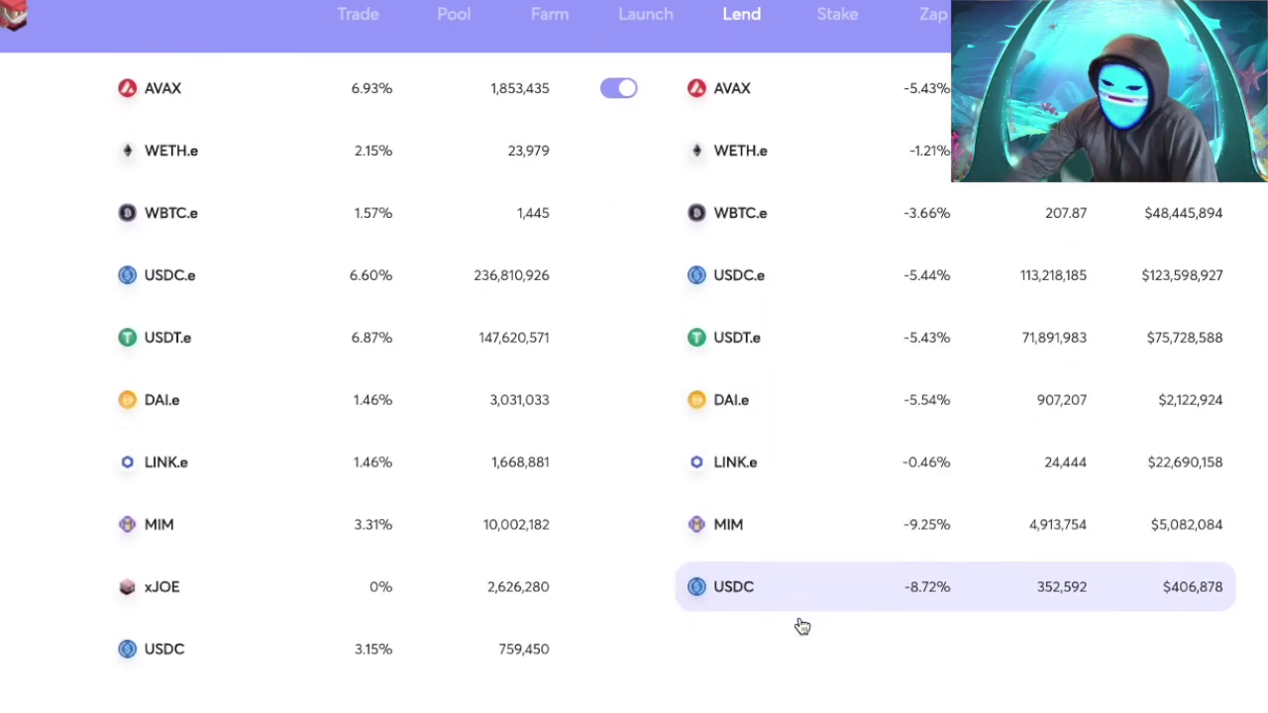
scroll(385, 222, up, 2)
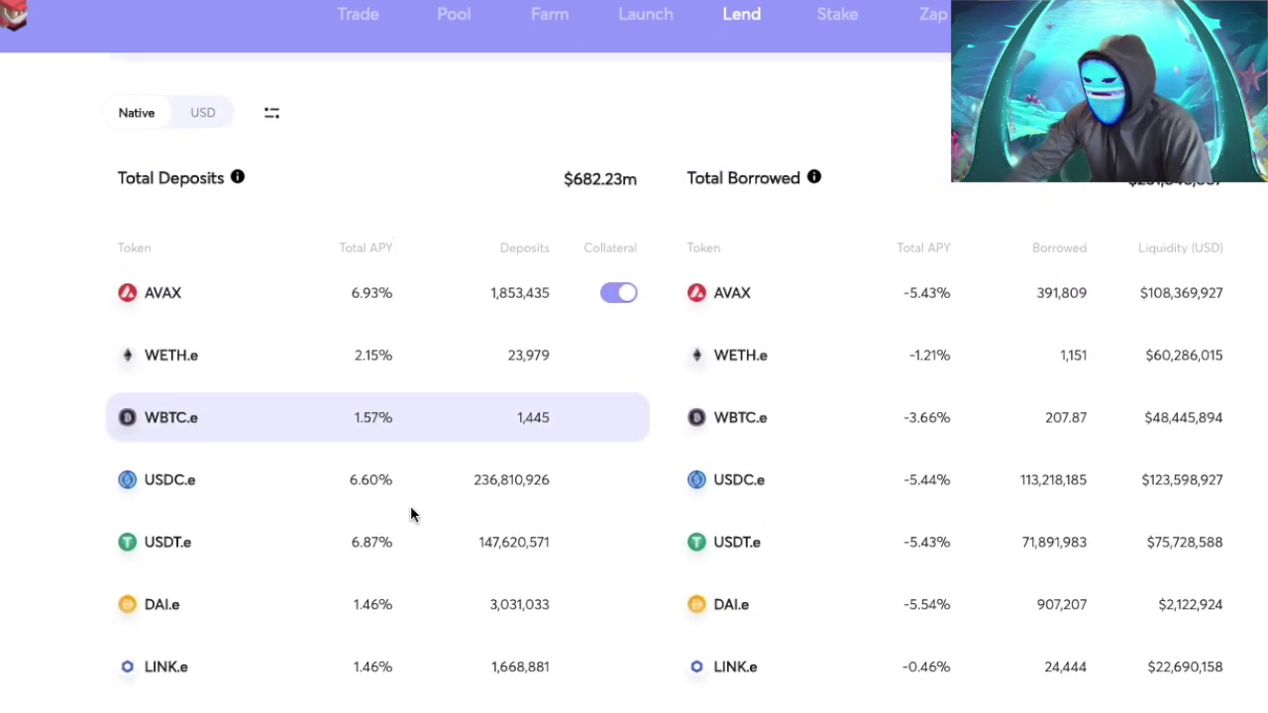
scroll(961, 446, down, 1)
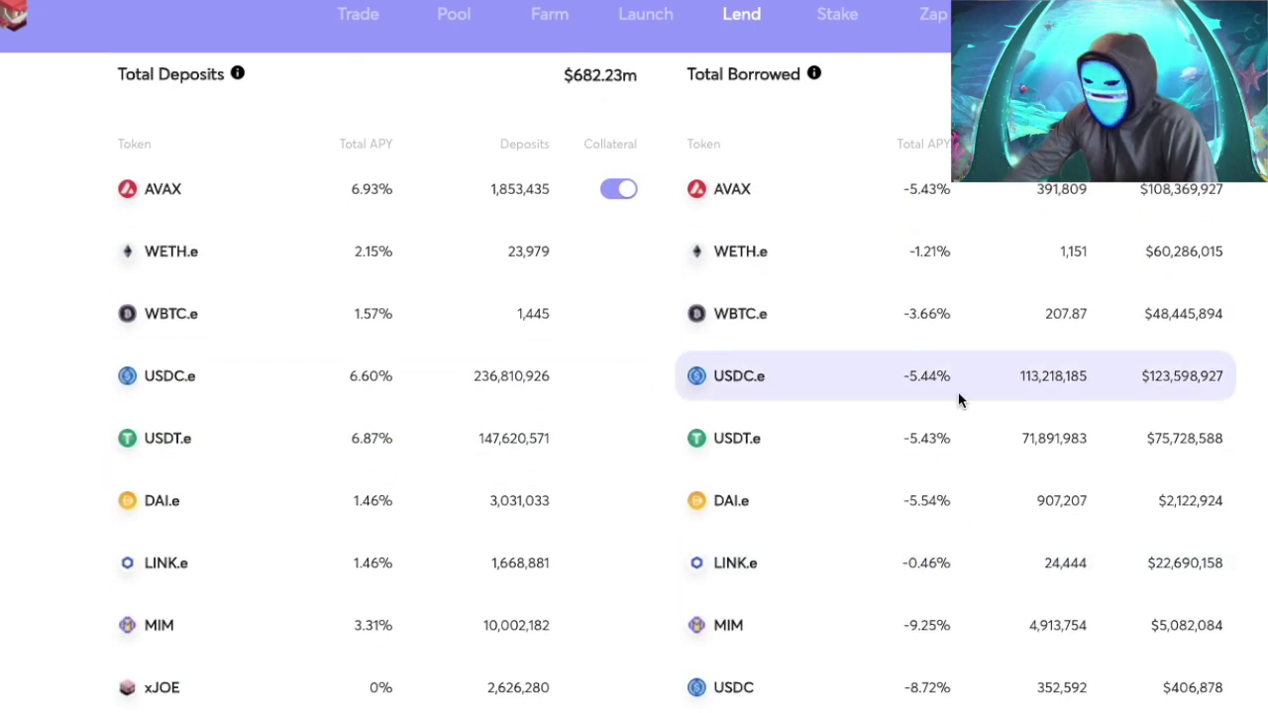
scroll(841, 396, up, 1)
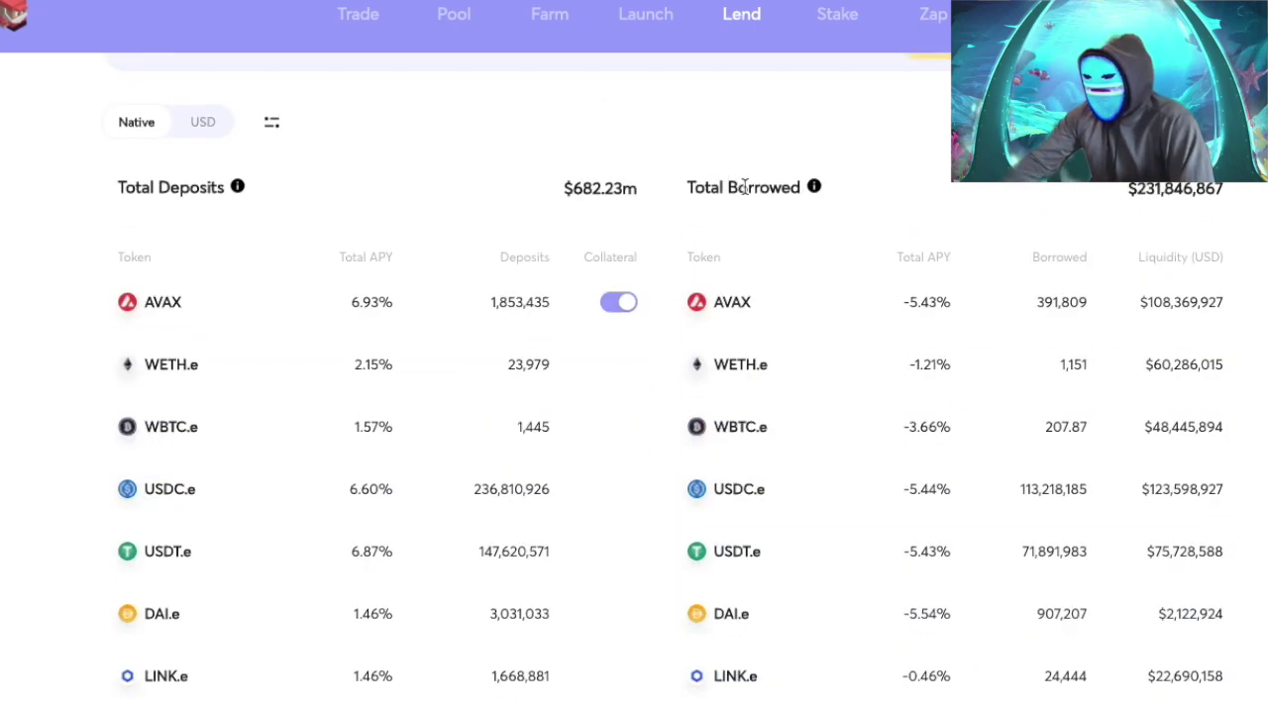